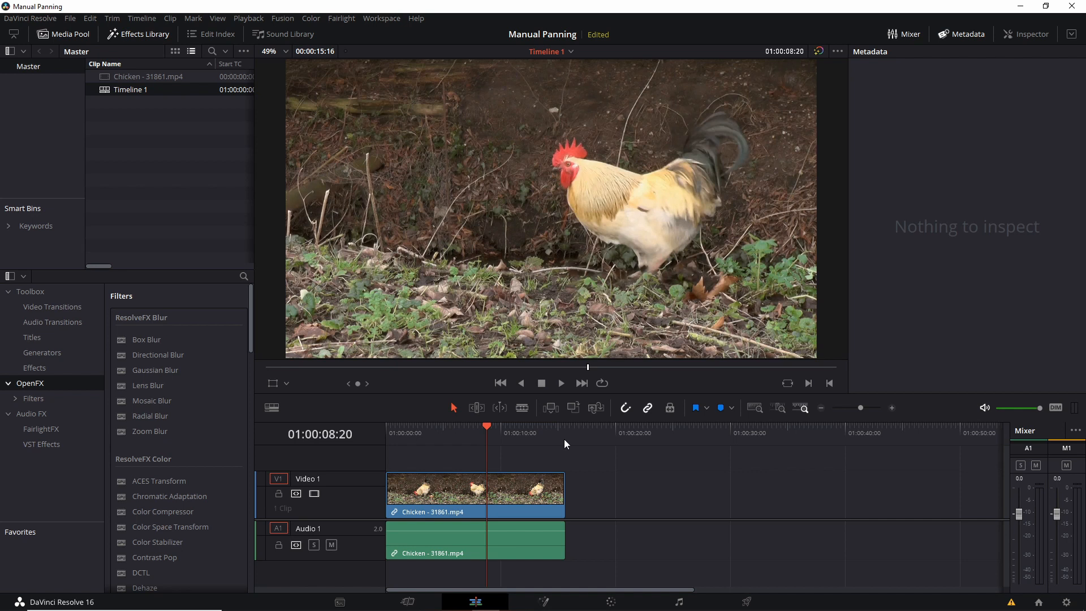
Open the chicken clip on the Fusion page and hide the Spline editor to enlarge the node area.
click(546, 600)
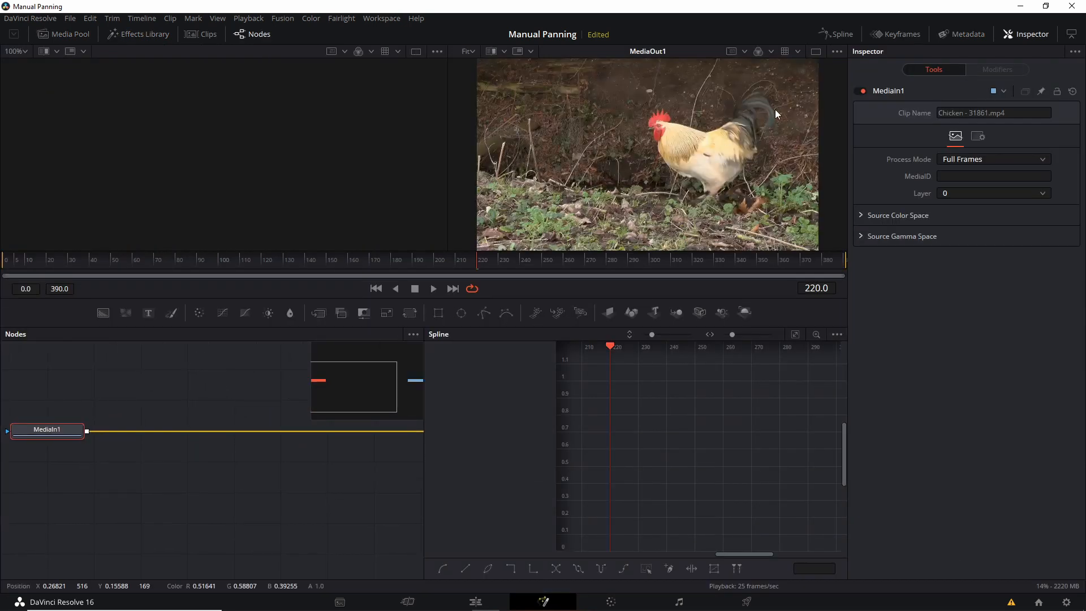
click(839, 35)
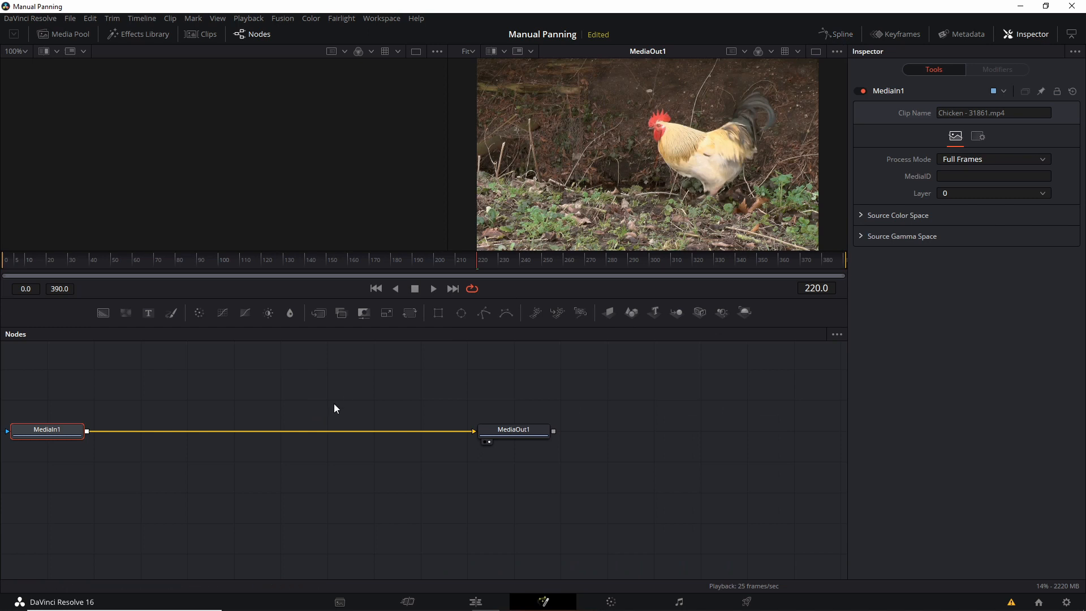
drag(334, 402, 527, 412)
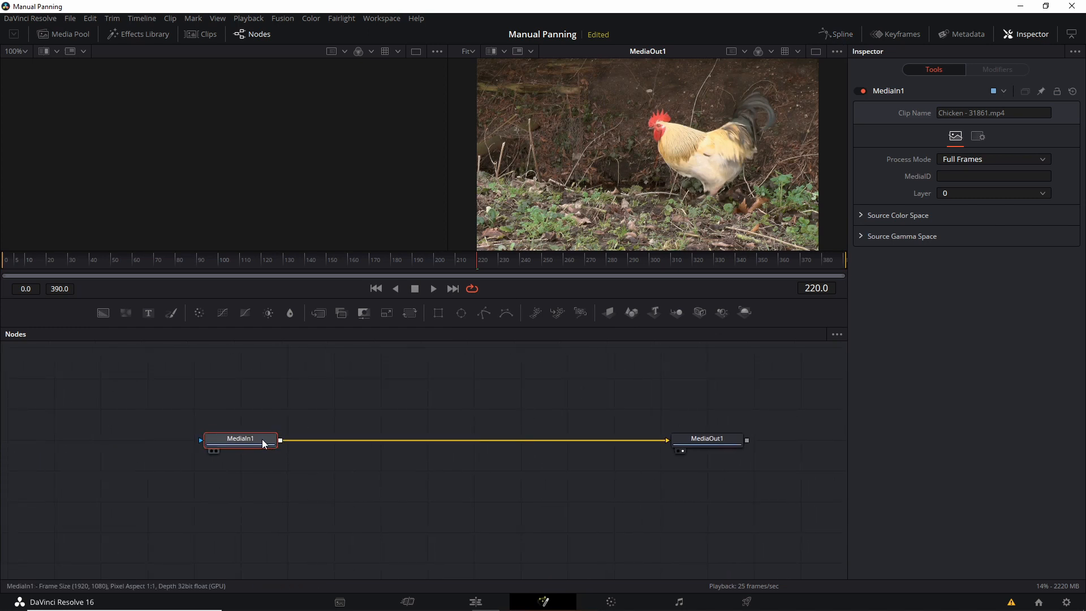
Insert a Transform node on the connection between MediaIn1 and MediaOut1.
right_click(303, 441)
mouse_move(345, 249)
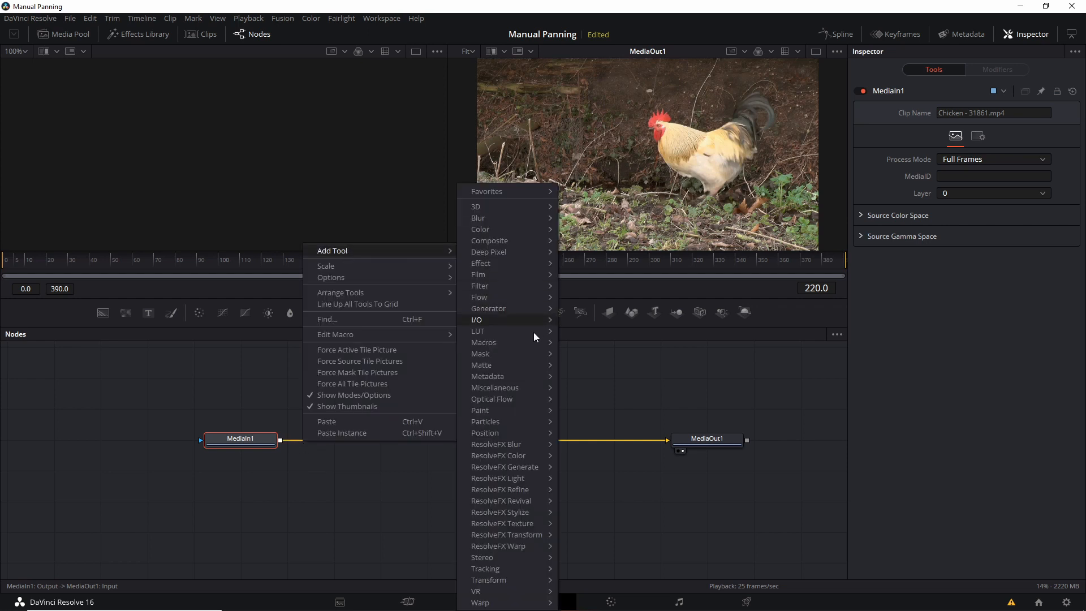
mouse_move(490, 579)
click(588, 602)
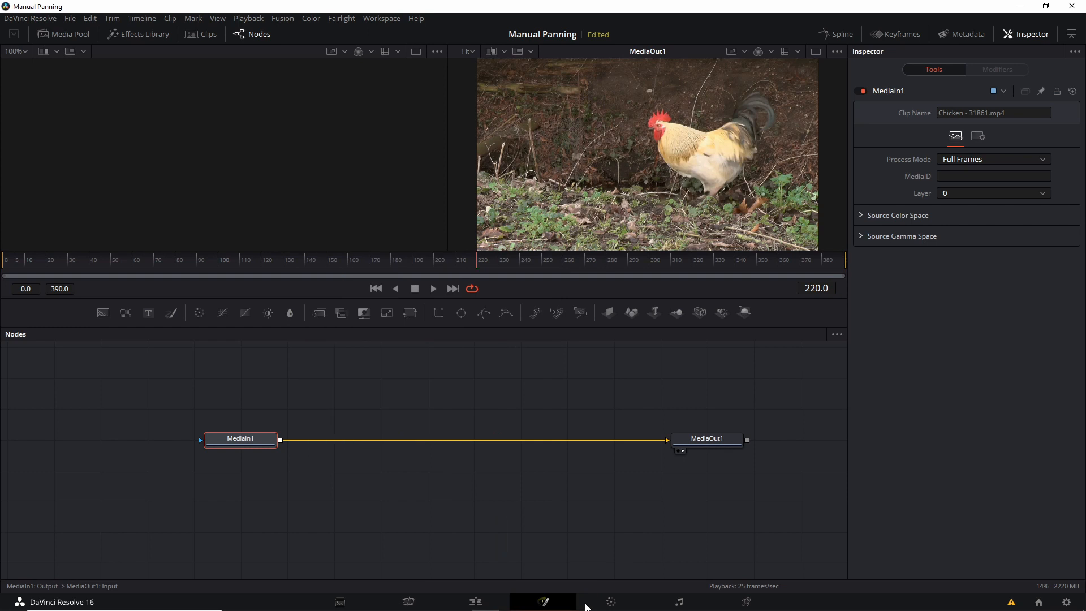
drag(334, 442, 412, 440)
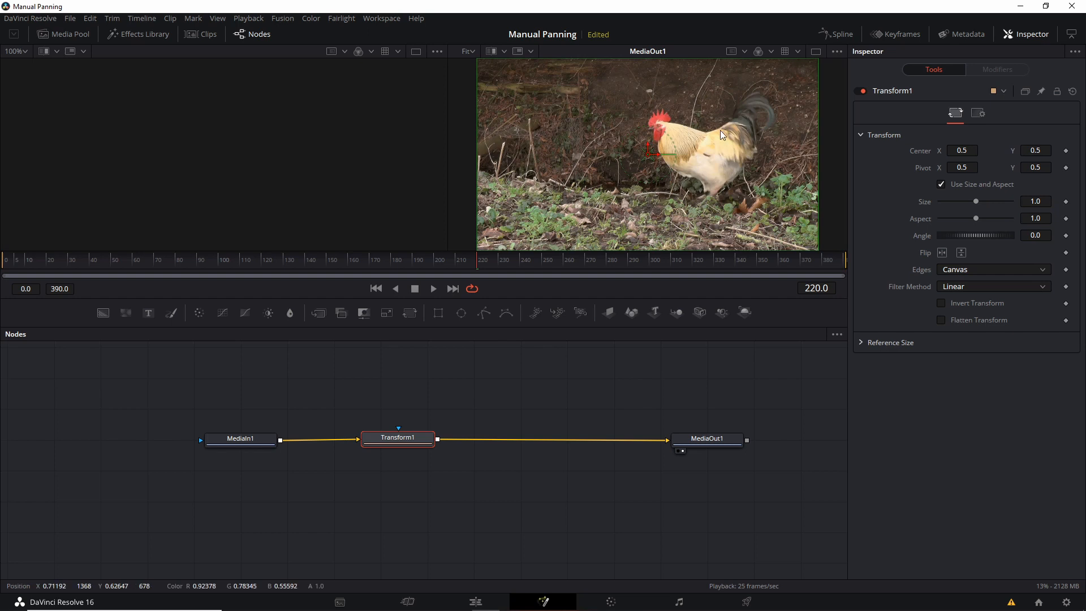
Try shifting the picture sideways with a Transform Center X of about 0.283 and undo the shift.
scroll(721, 130, down, 2)
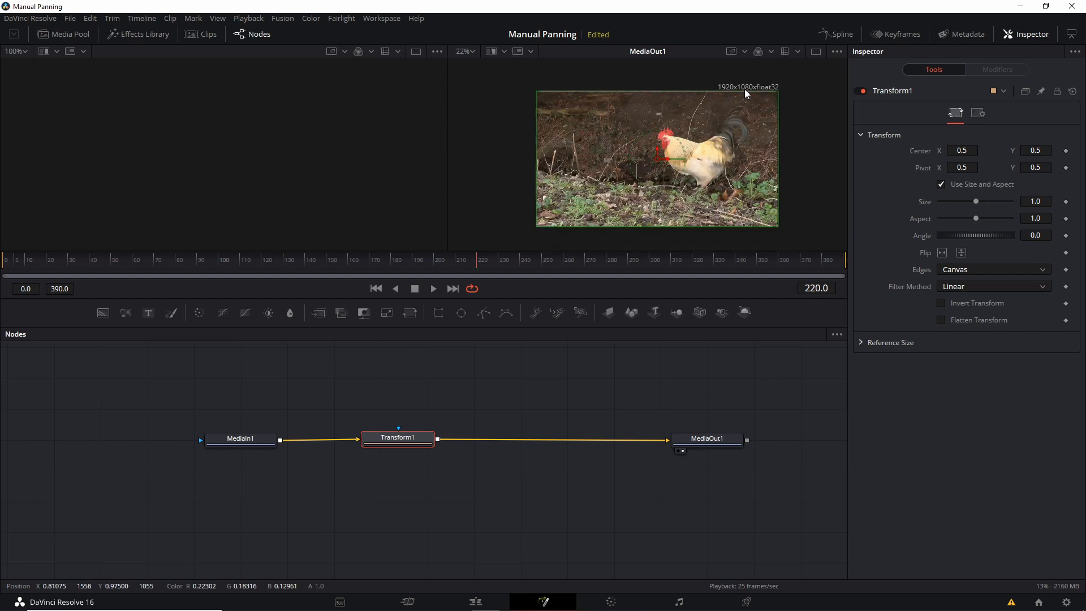
drag(965, 149, 842, 151)
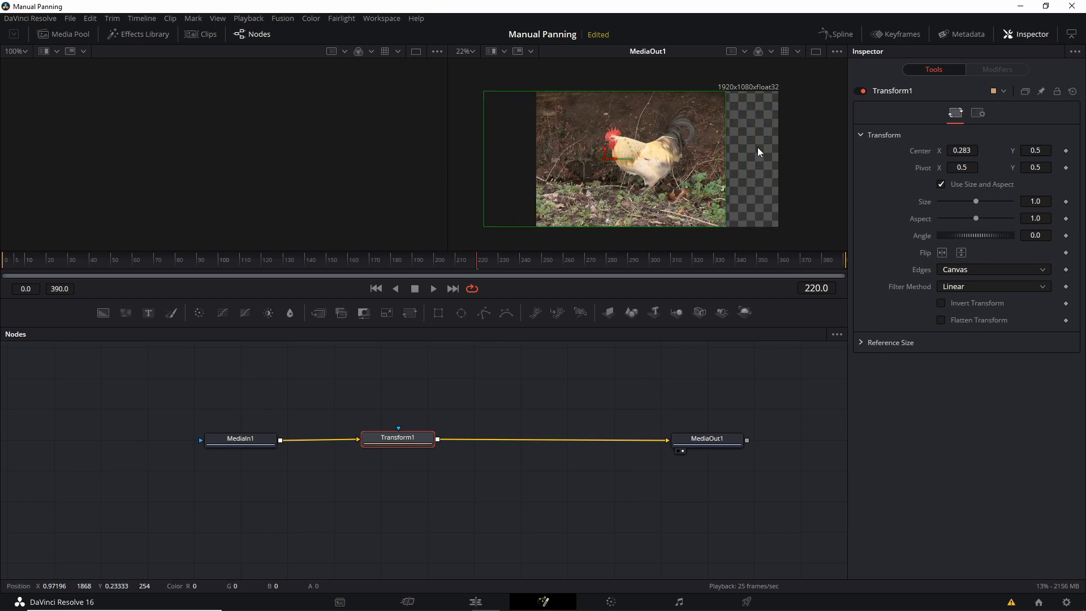
key(ctrl+z)
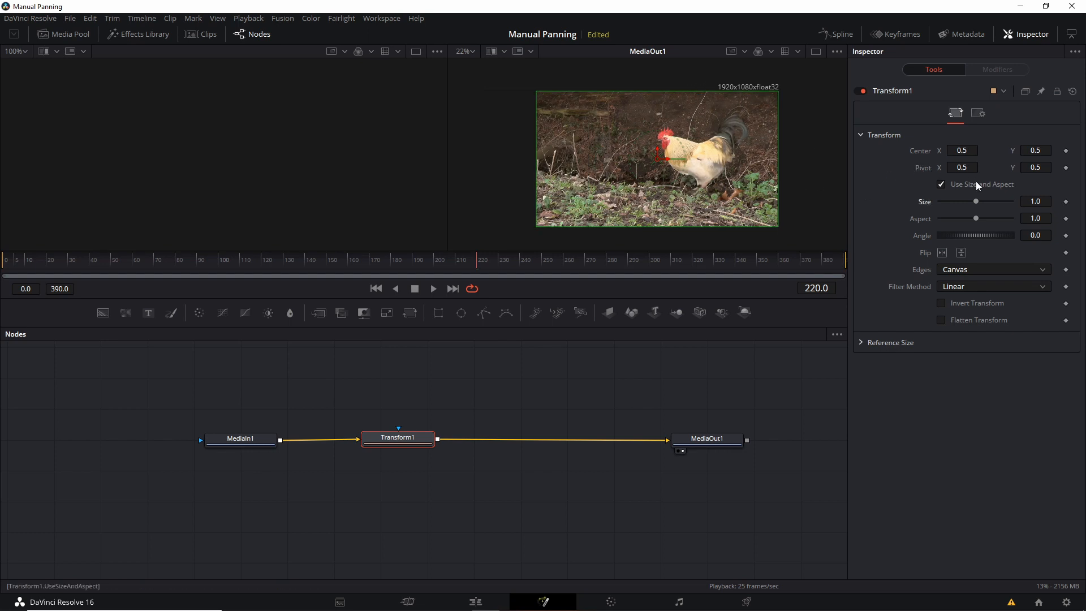
Scale the Transform to Size 1.38 and keyframe its Center with Y at 0.603 on frame 0.
drag(978, 205, 981, 206)
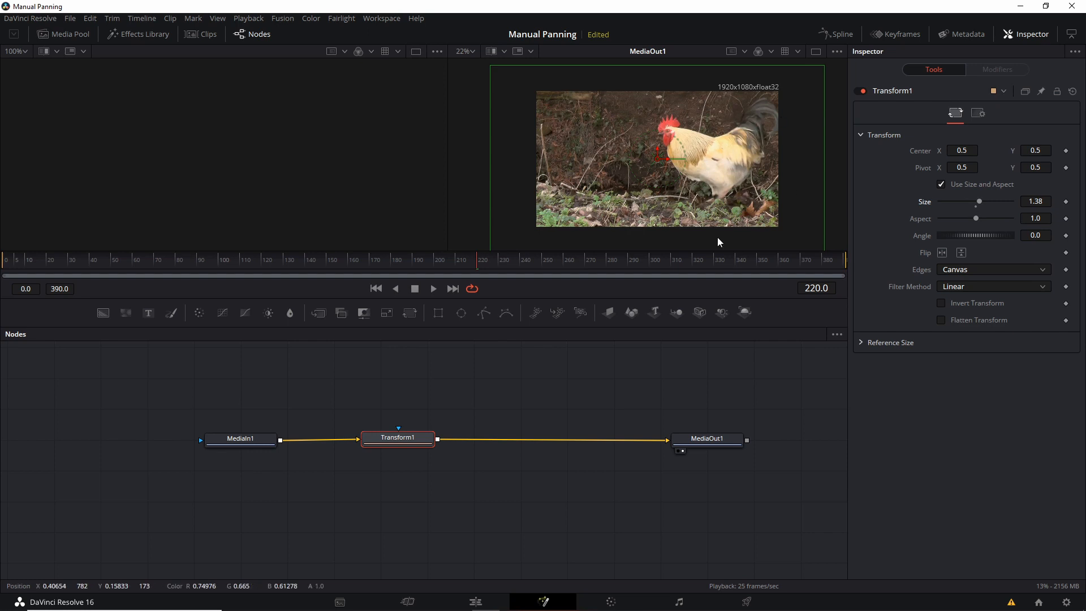
click(376, 288)
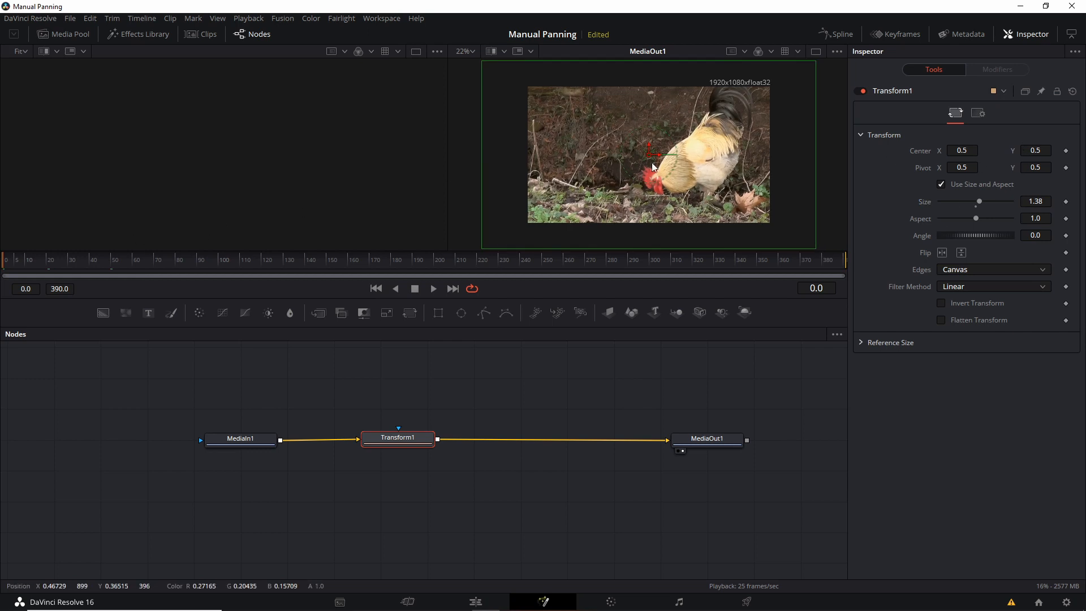
drag(1046, 151, 1083, 150)
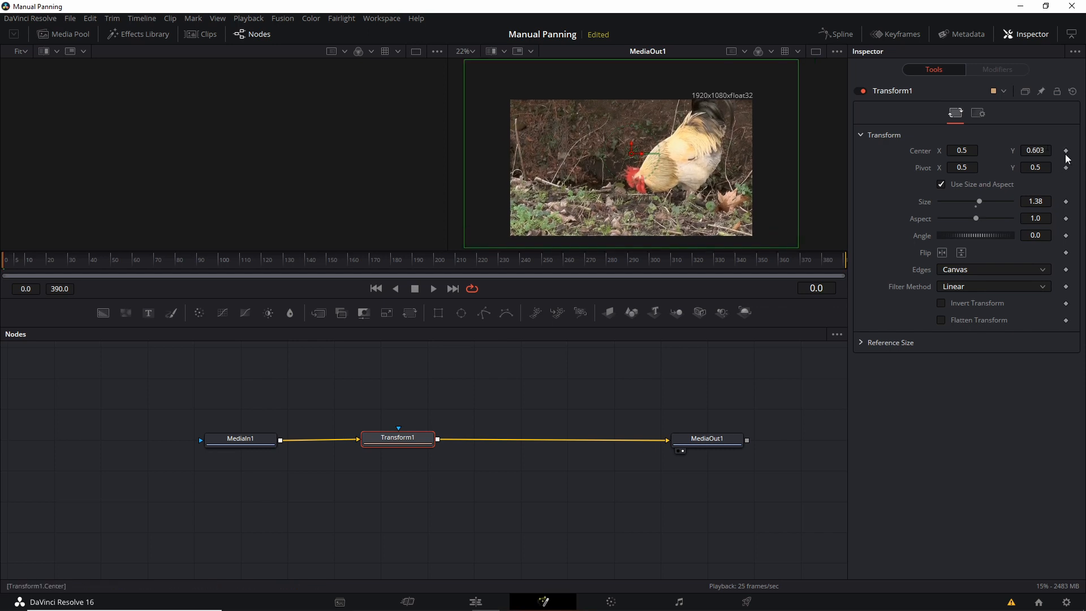
click(1065, 152)
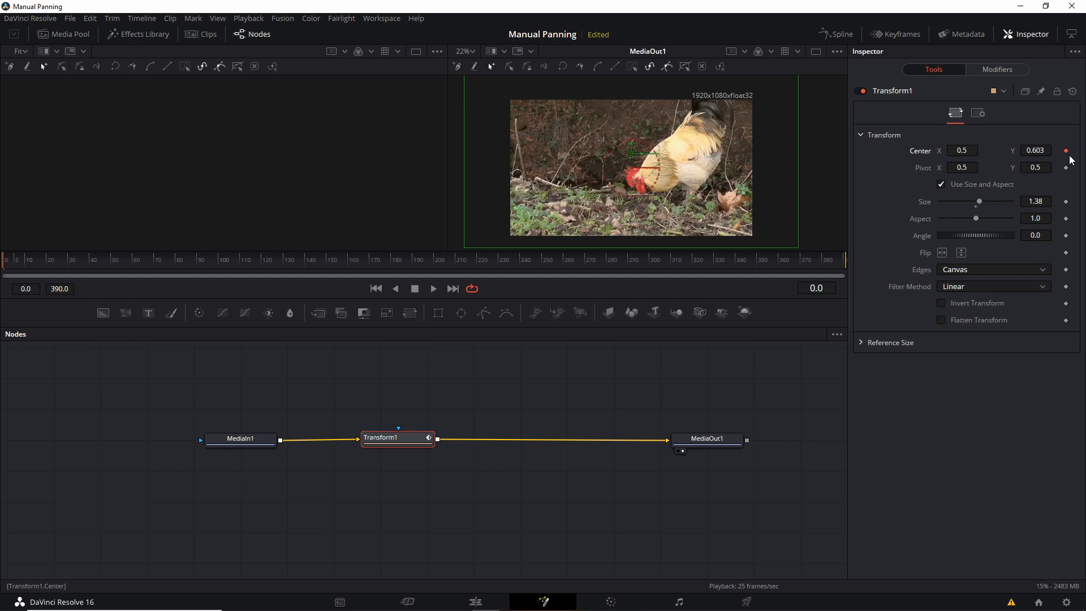
Adjust the frame 0 framing to Center Y 0.668 and increase the Transform Size to 1.51.
scroll(707, 212, up, 1)
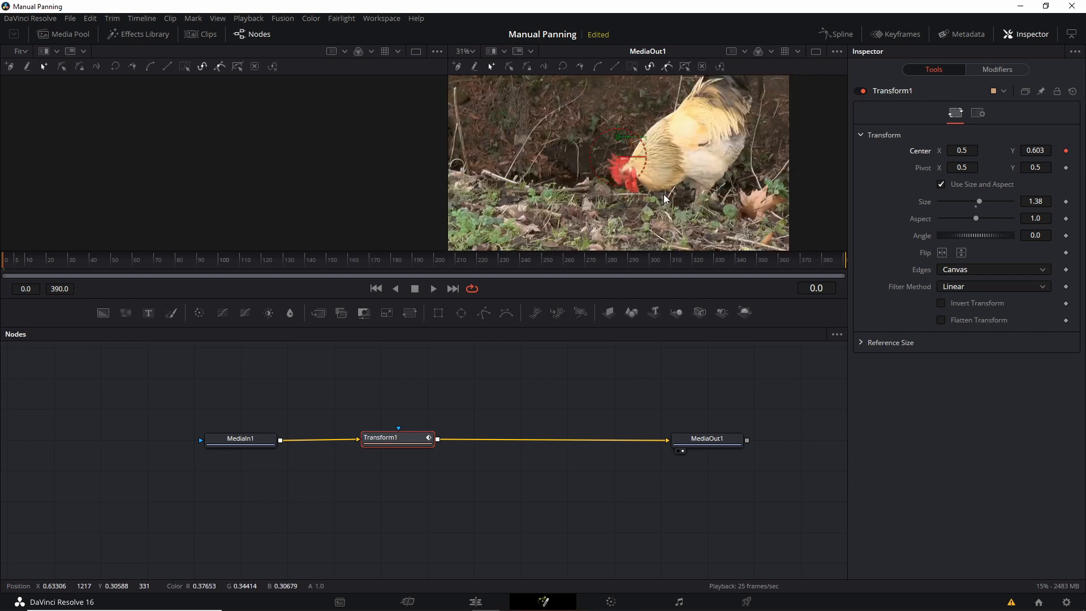
scroll(657, 198, down, 1)
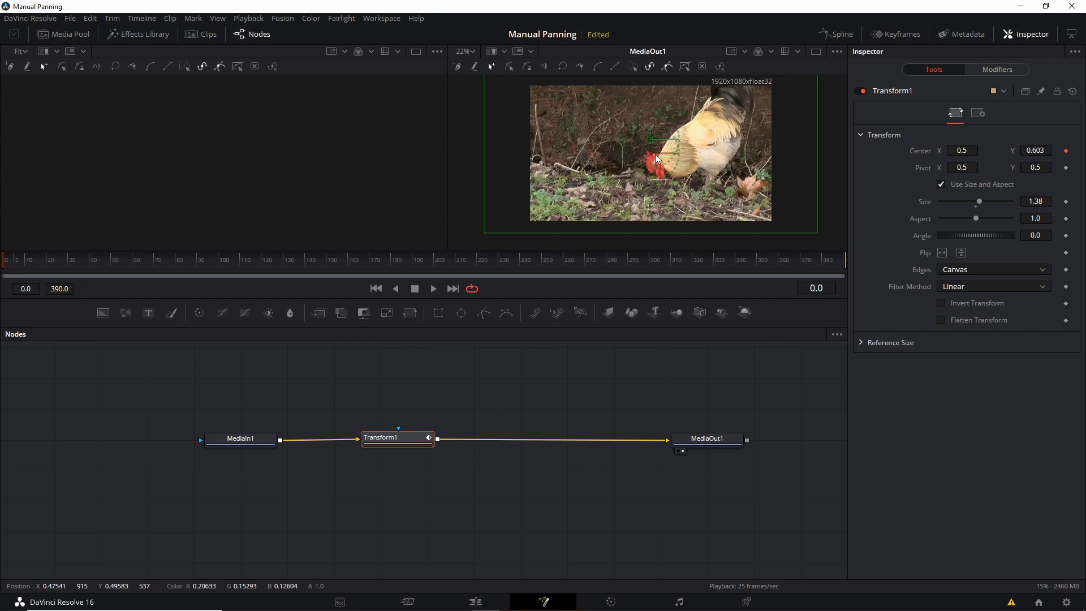
drag(1016, 157, 1042, 157)
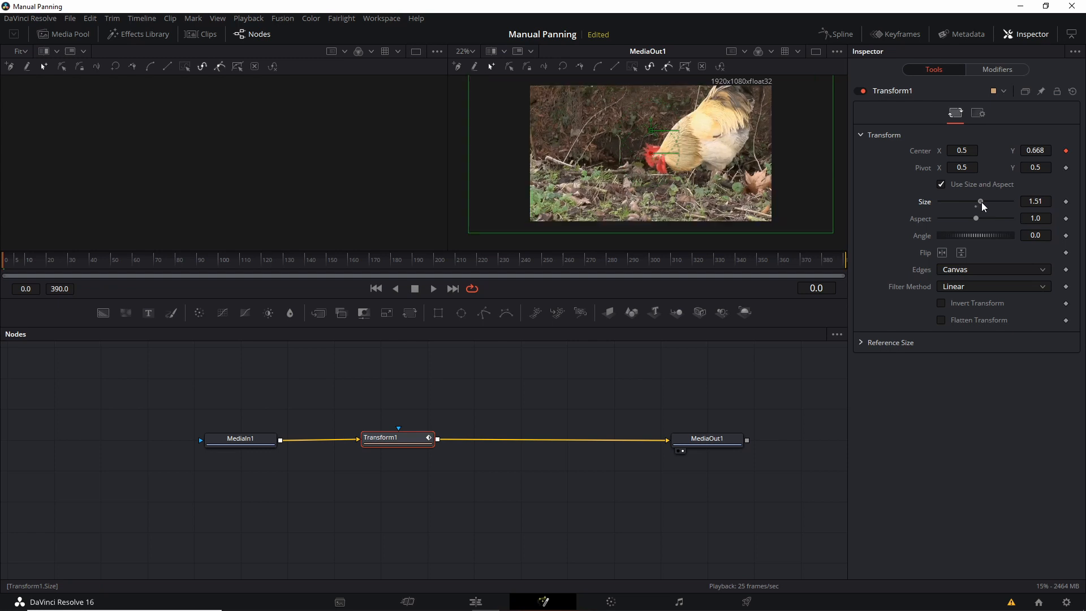
drag(981, 203, 983, 204)
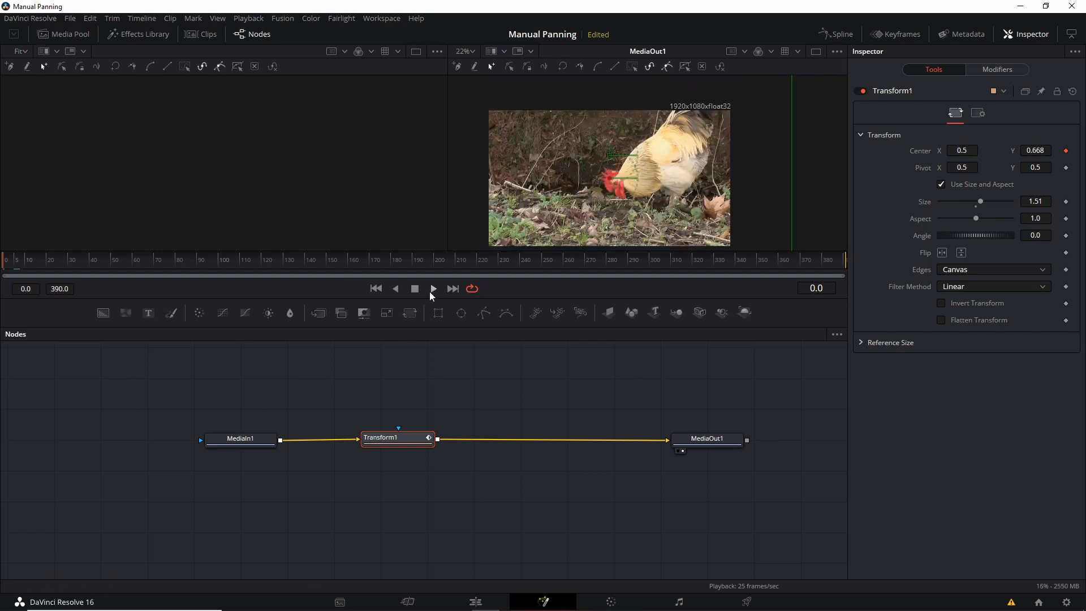
Enlarge the MediaOut1 viewer by shrinking the node area and the empty second viewer.
drag(472, 253, 501, 433)
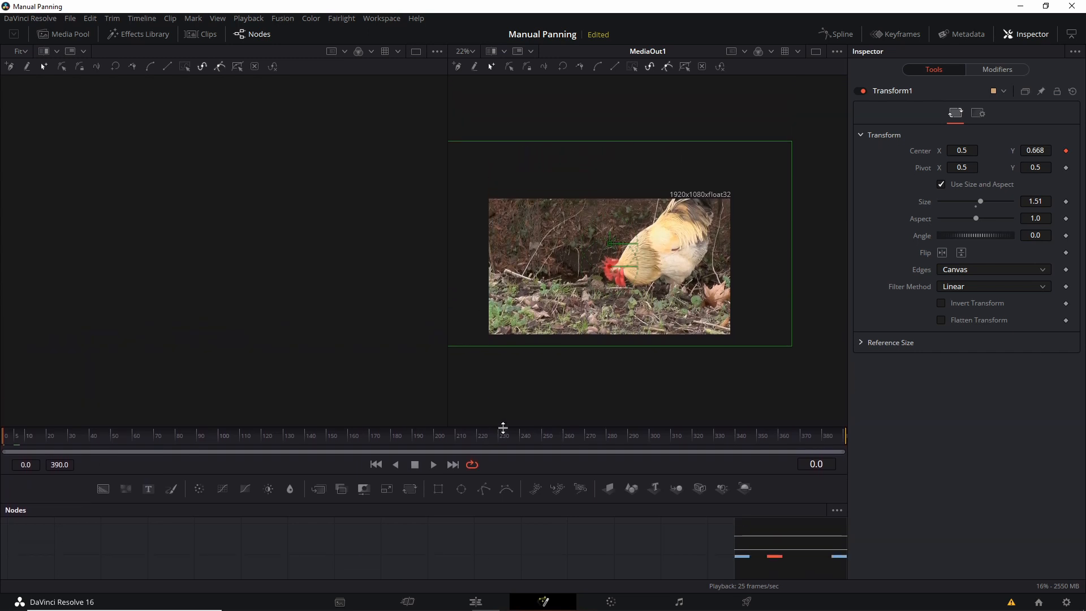
drag(447, 204, 178, 215)
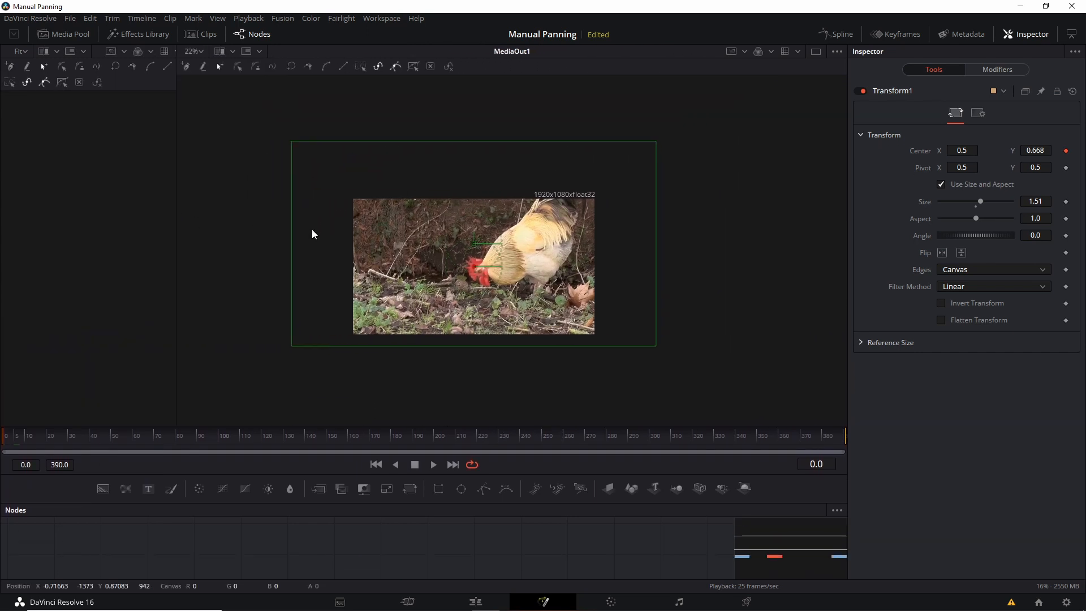
scroll(545, 251, up, 2)
drag(466, 255, 510, 219)
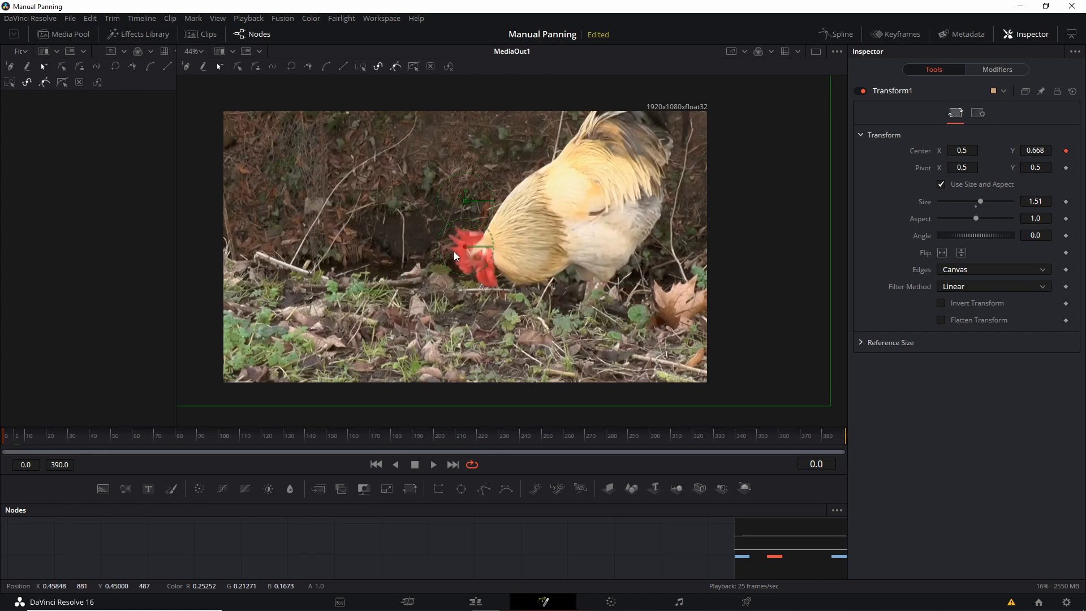
Keyframe the Transform Center X at 0.448 on frame 12 so the framing follows the chicken's head.
click(433, 464)
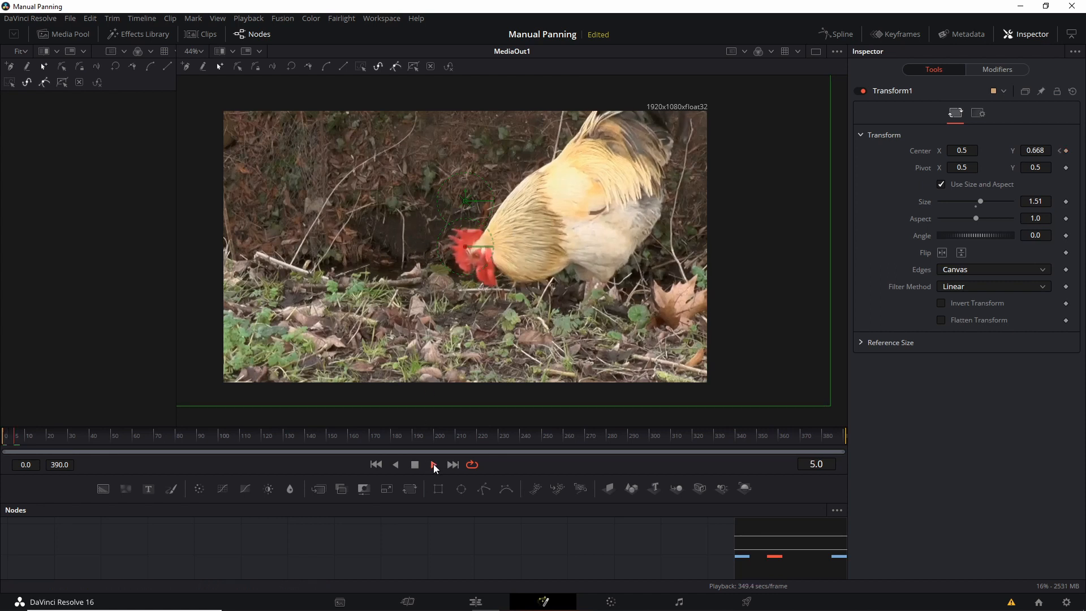
click(30, 437)
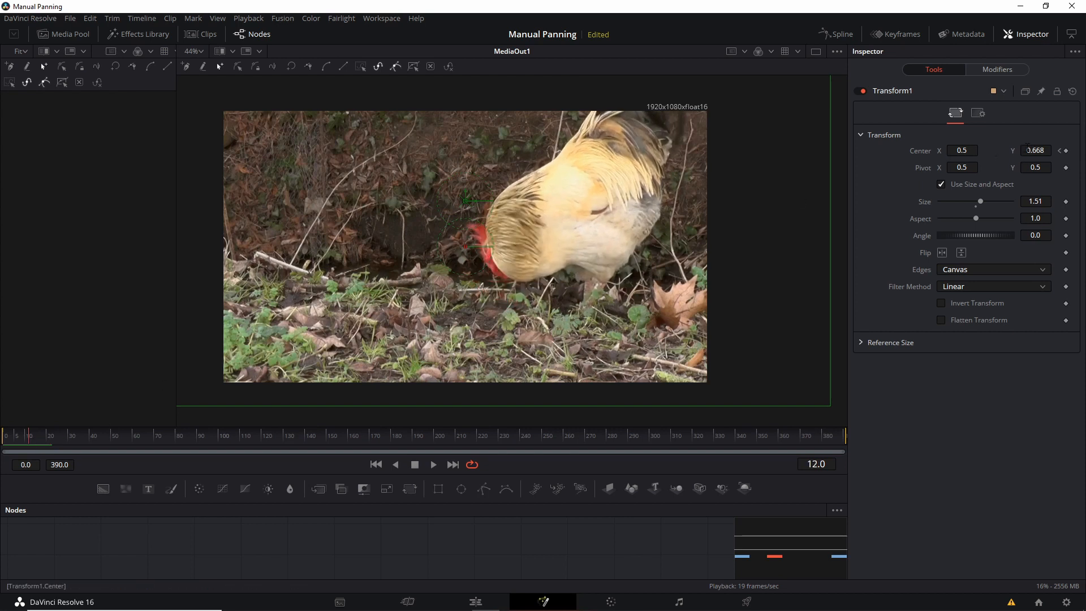
drag(957, 150, 928, 151)
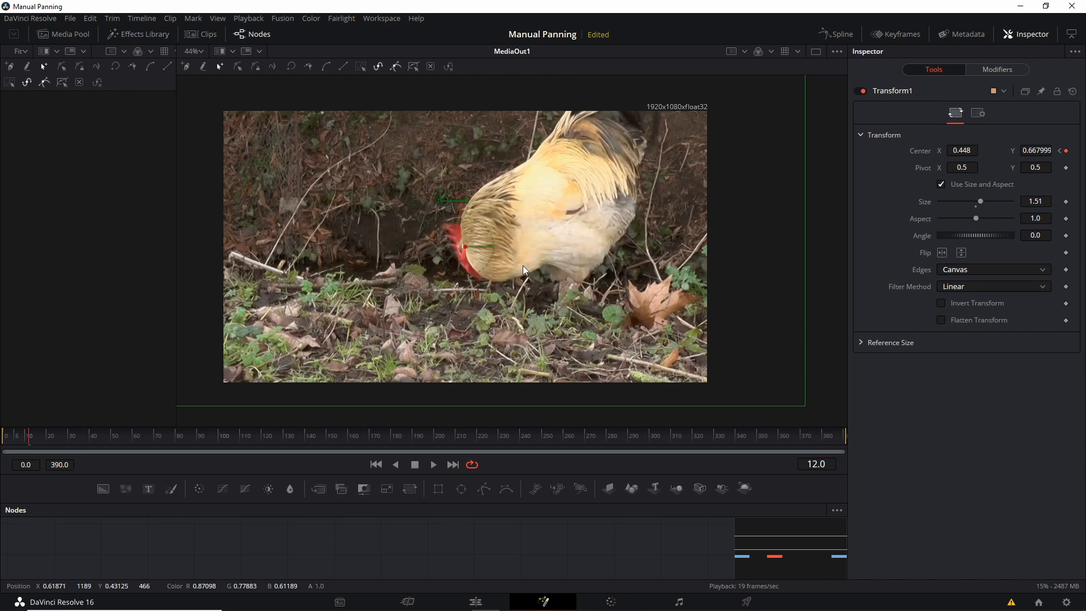
Keyframe the Transform Center at X 0.427 and Y 0.764 on frame 22 to recentre the chicken's head.
key(Right)
key(Right)
key(Right)
key(Right)
key(Right)
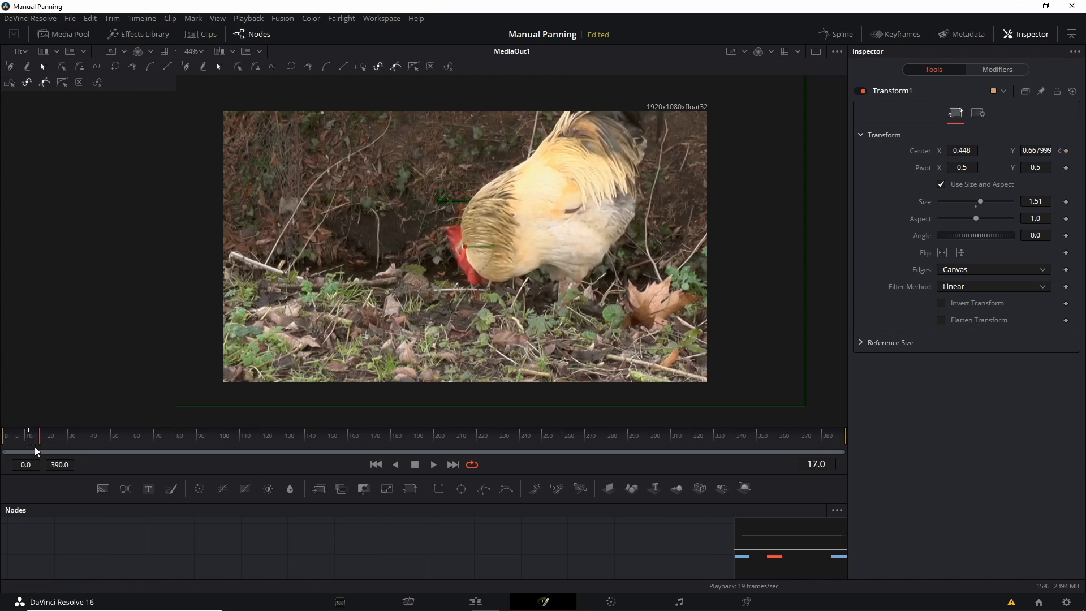
key(Right)
key(Right)
key(Right)
key(Right)
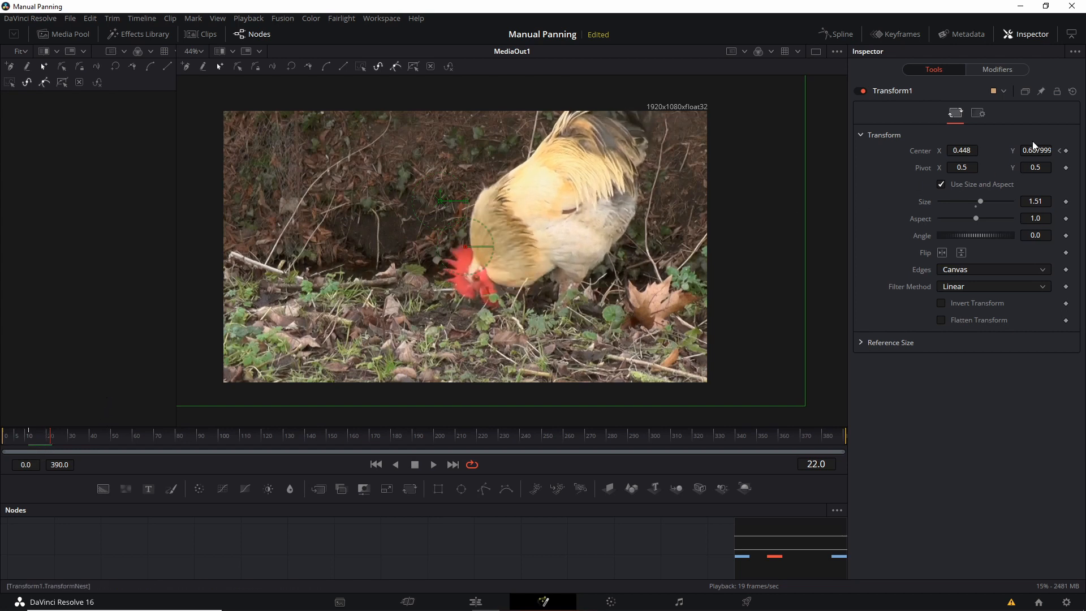
drag(1032, 150, 1085, 150)
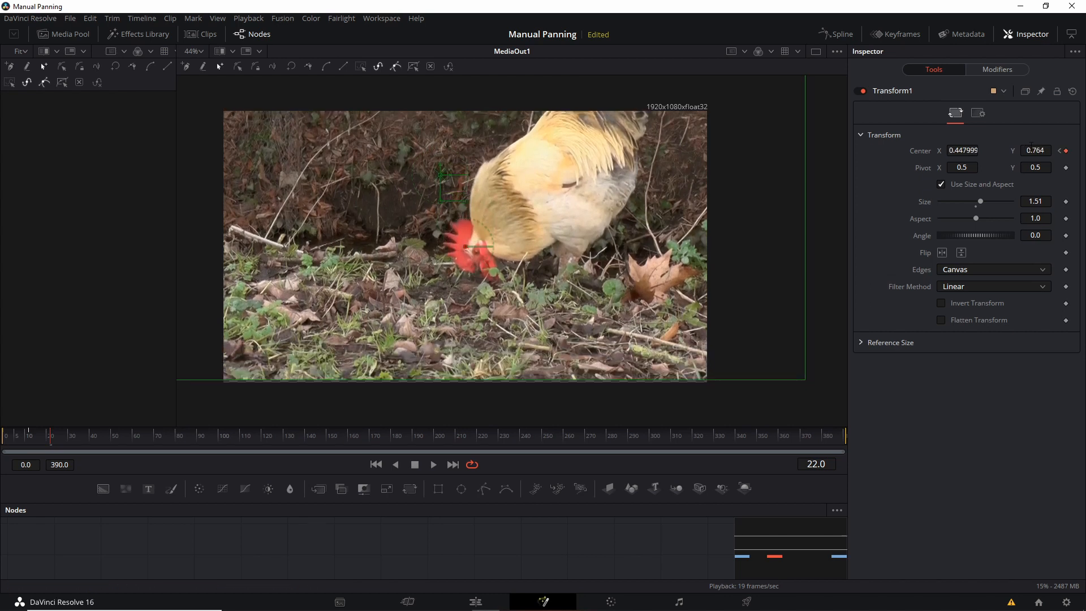
drag(962, 150, 947, 150)
Keyframe the Center at X 0.398, Y 0.849 on frame 28 and raise the Size to 1.7 to cover the empty edge.
key(Right)
key(Right)
key(Right)
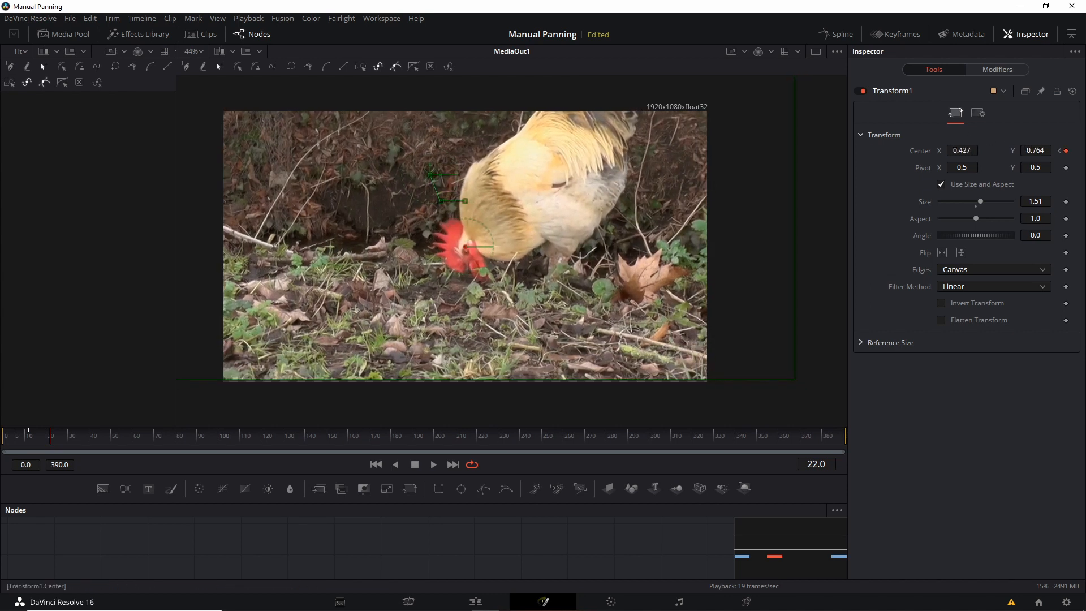
key(Right)
key(Right)
key(Right)
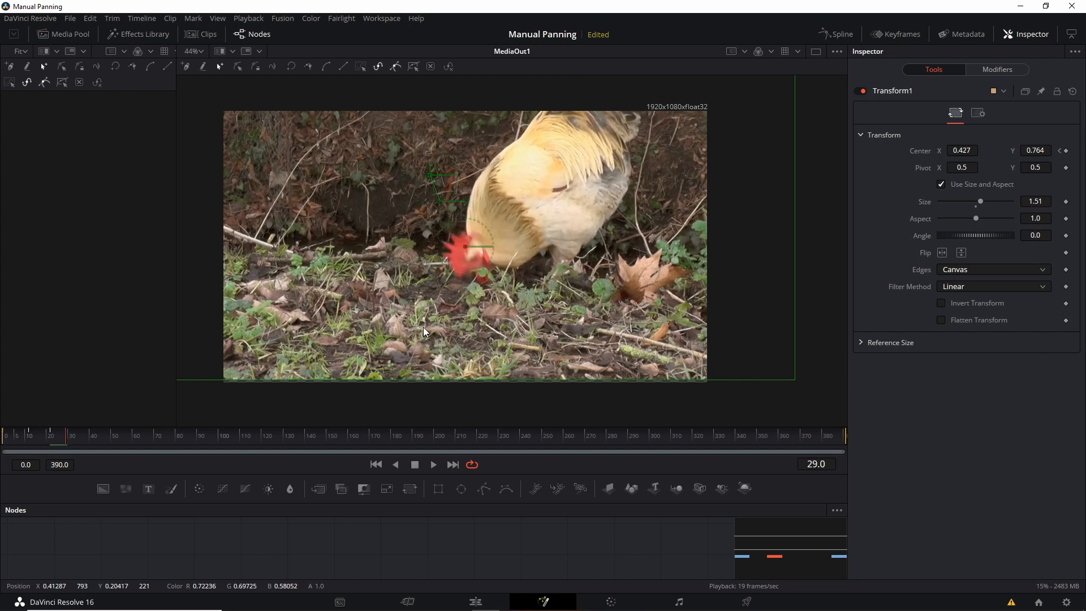
mouse_move(1035, 150)
mouse_down()
mouse_move(1004, 150)
mouse_move(1042, 151)
mouse_up()
drag(430, 172, 415, 152)
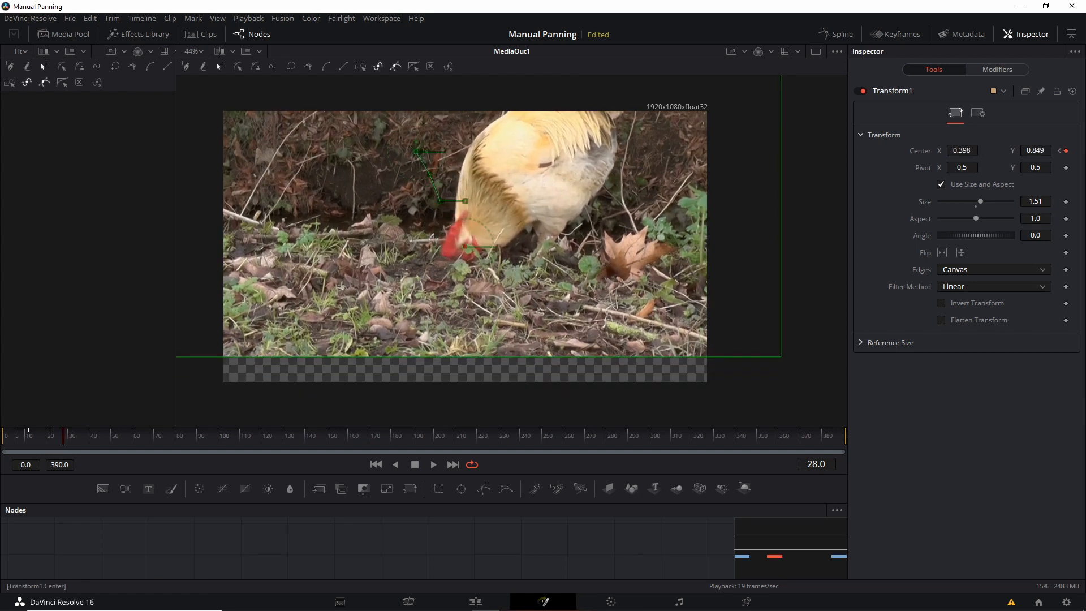
drag(981, 202, 983, 202)
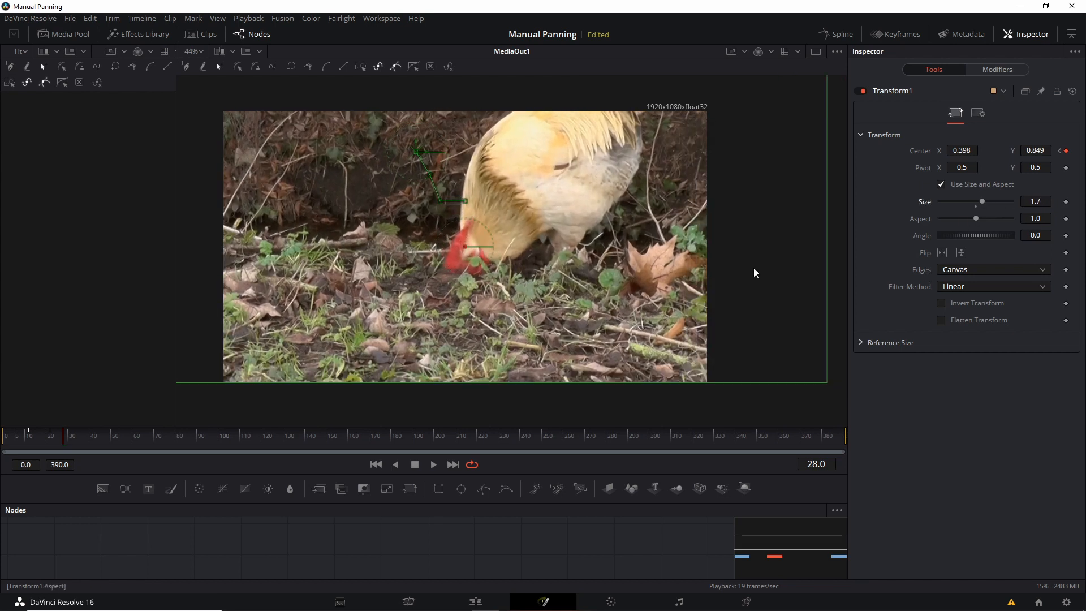
drag(537, 320, 537, 342)
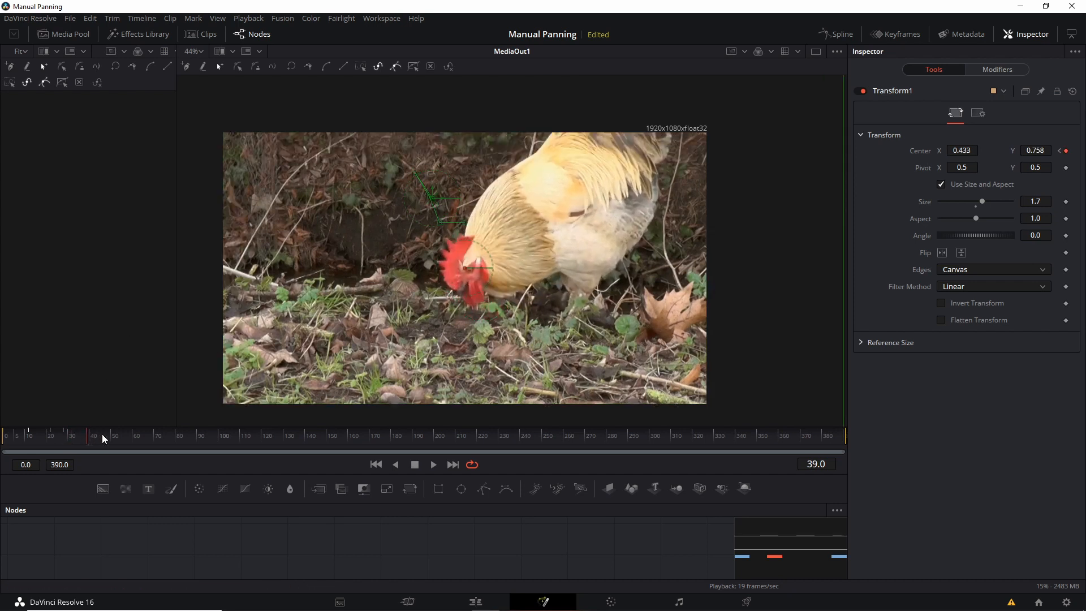
Keyframe the Transform Center at X 0.47 and Y 0.644 at about frame 47.
drag(87, 436, 104, 436)
drag(1039, 152, 1032, 158)
drag(963, 151, 966, 152)
Continue keyframing the Center to follow the head, with X 0.615, Y 0.245 on frame 77 and X 0.372, Y 0.789 at about frame 202.
drag(98, 431, 127, 435)
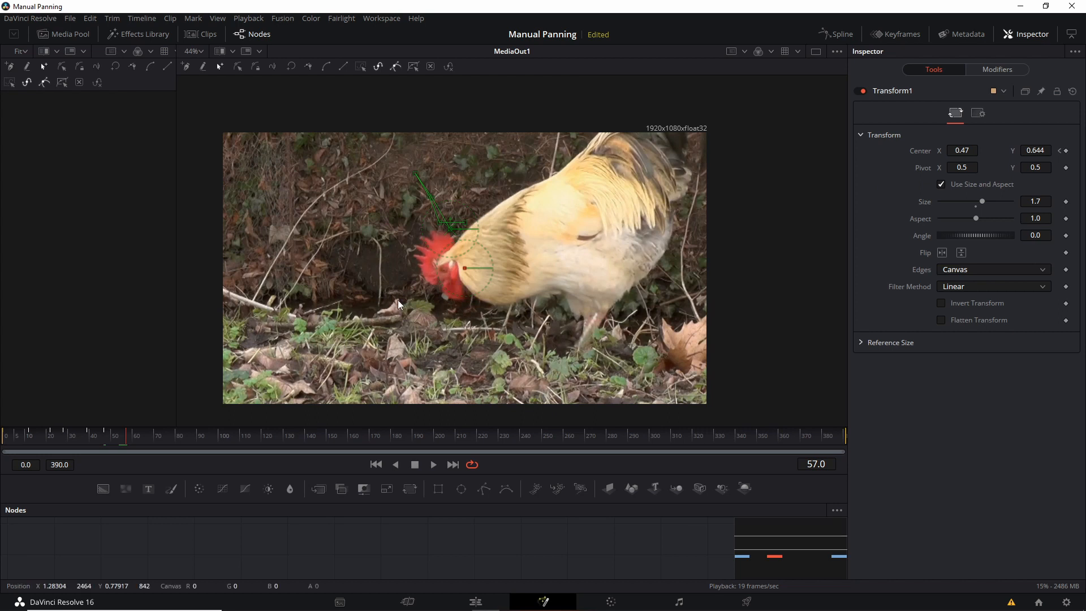
key(space)
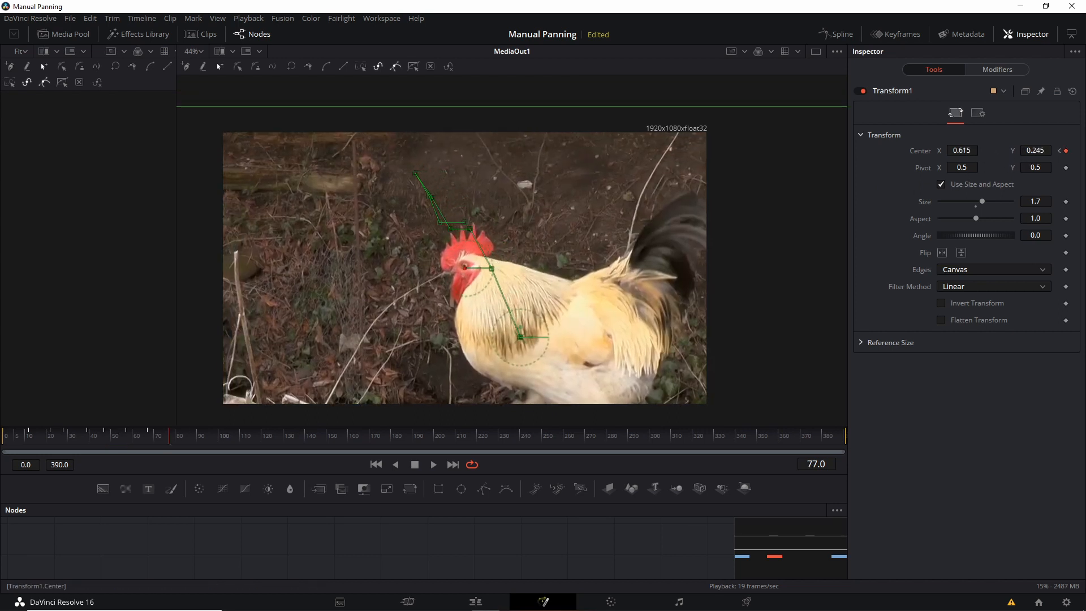
drag(179, 439, 211, 437)
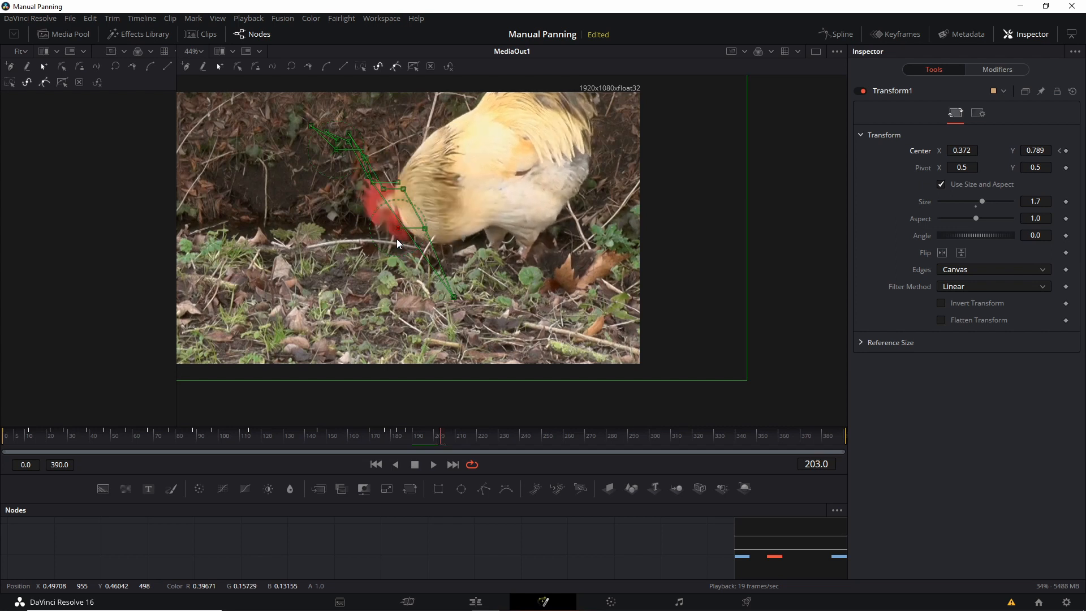
click(1065, 151)
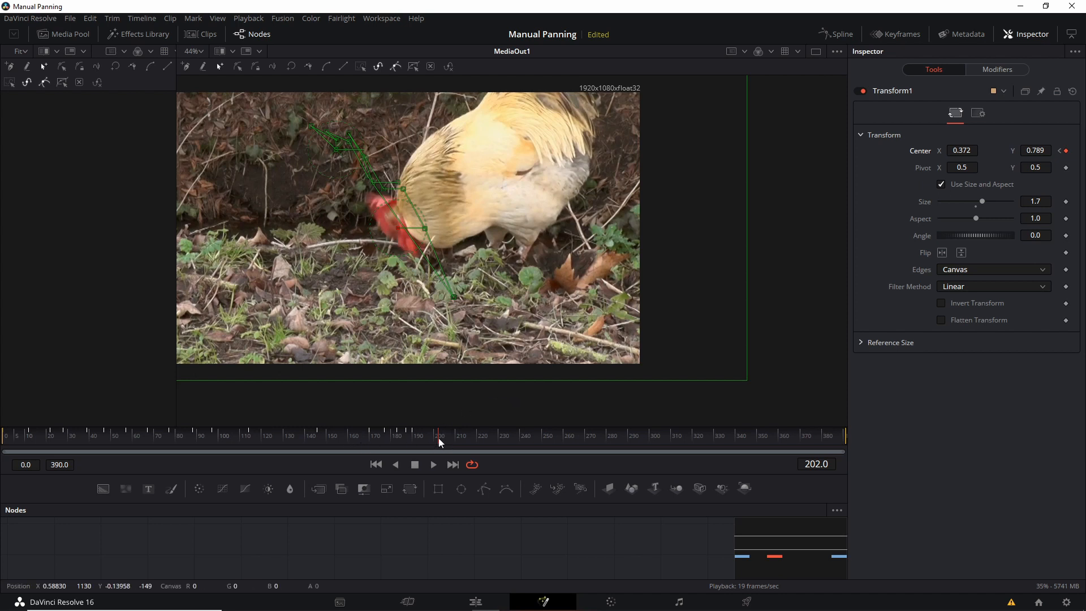
Keyframe the Transform Center at X 0.447 and Y 0.44 on frame 207 to recentre the raised head.
key(Right)
key(Right)
key(Right)
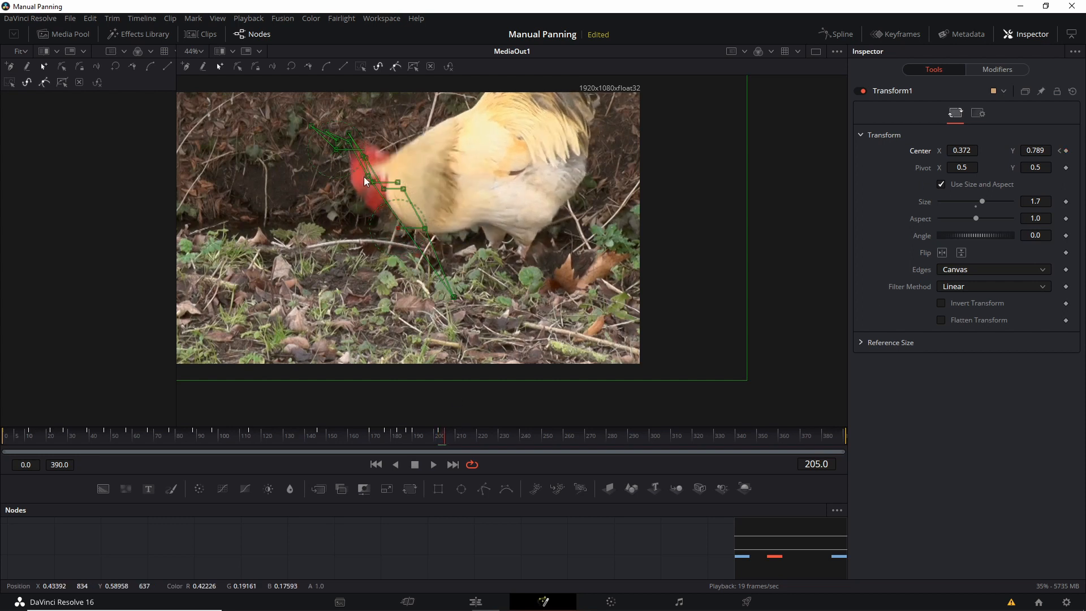
key(Right)
key(Right)
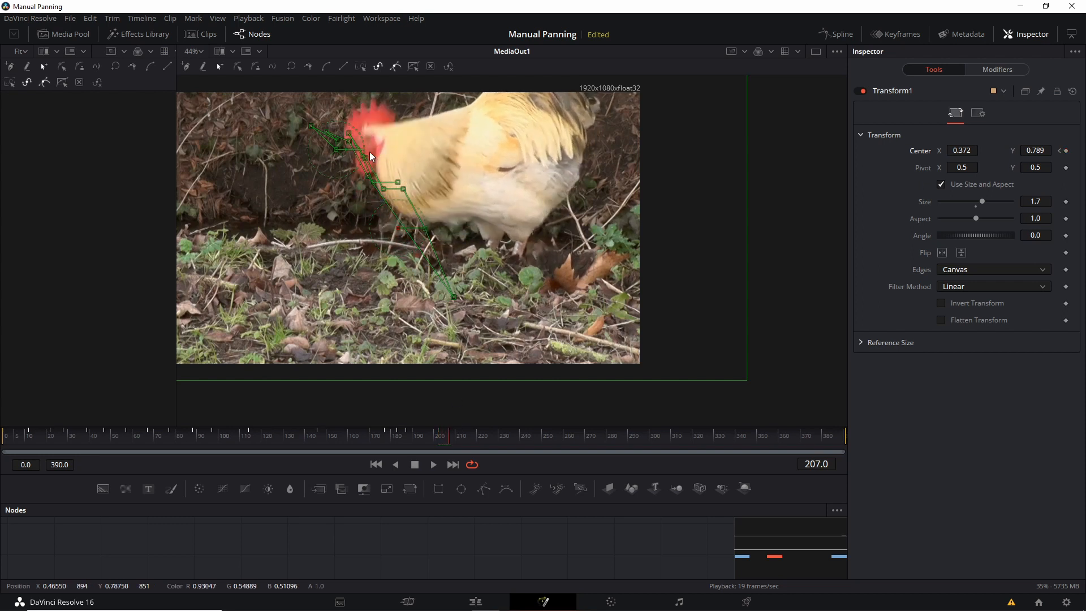
drag(1041, 149, 844, 151)
drag(951, 153, 993, 153)
Play the clip from frame 0 to review how well the pan follows the head.
click(4, 441)
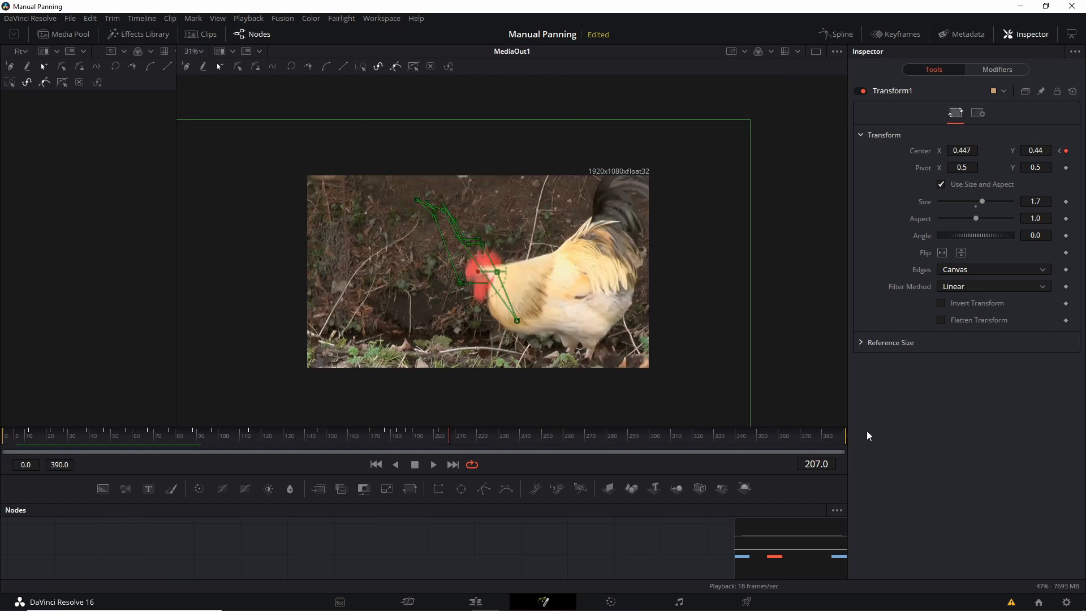
click(2, 442)
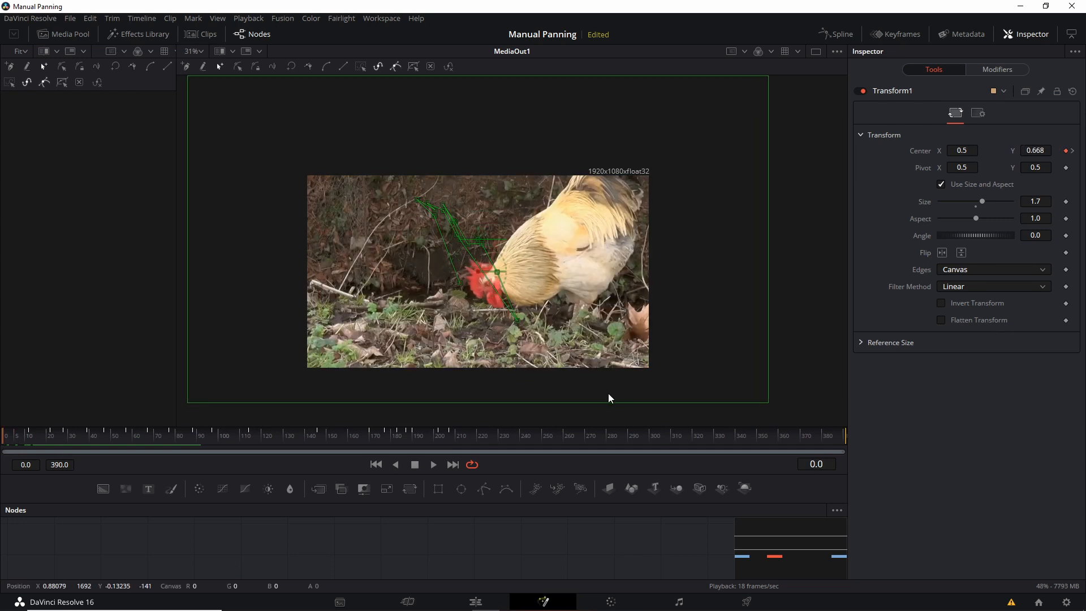
scroll(608, 393, up, 2)
drag(482, 405, 511, 433)
click(432, 465)
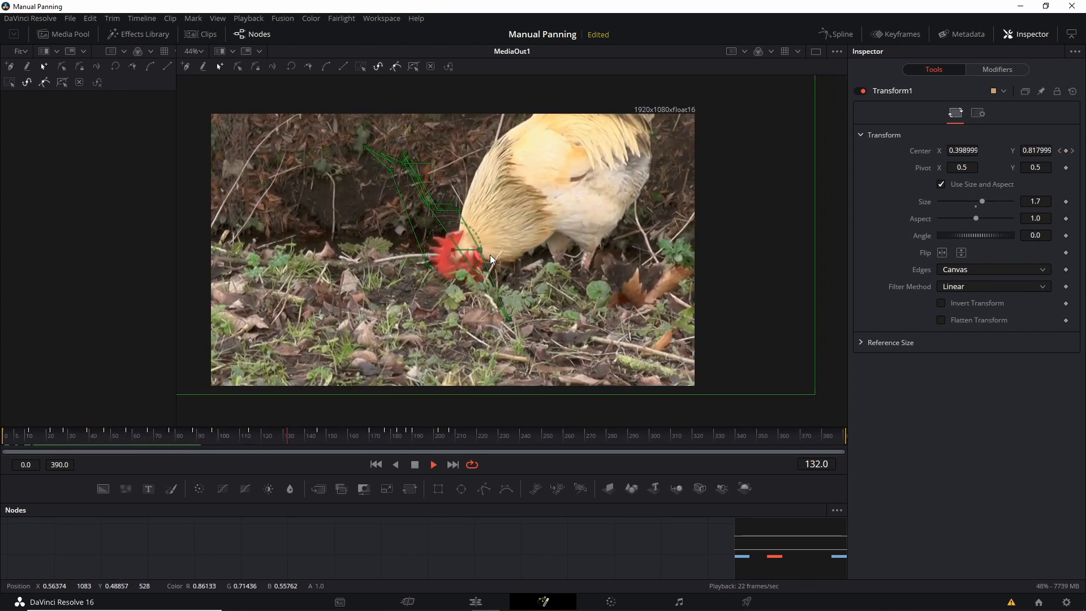
key(space)
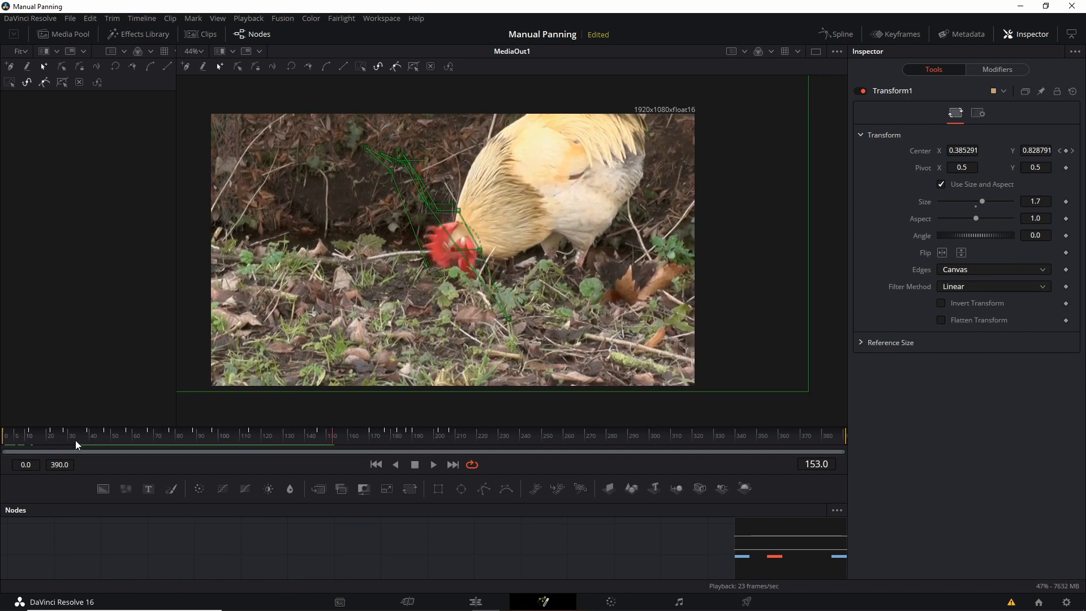
Lower the Transform Center Y at about frame 71 and play the clip to check the corrected pan.
drag(73, 435, 157, 443)
drag(1037, 154, 994, 154)
click(141, 435)
key(space)
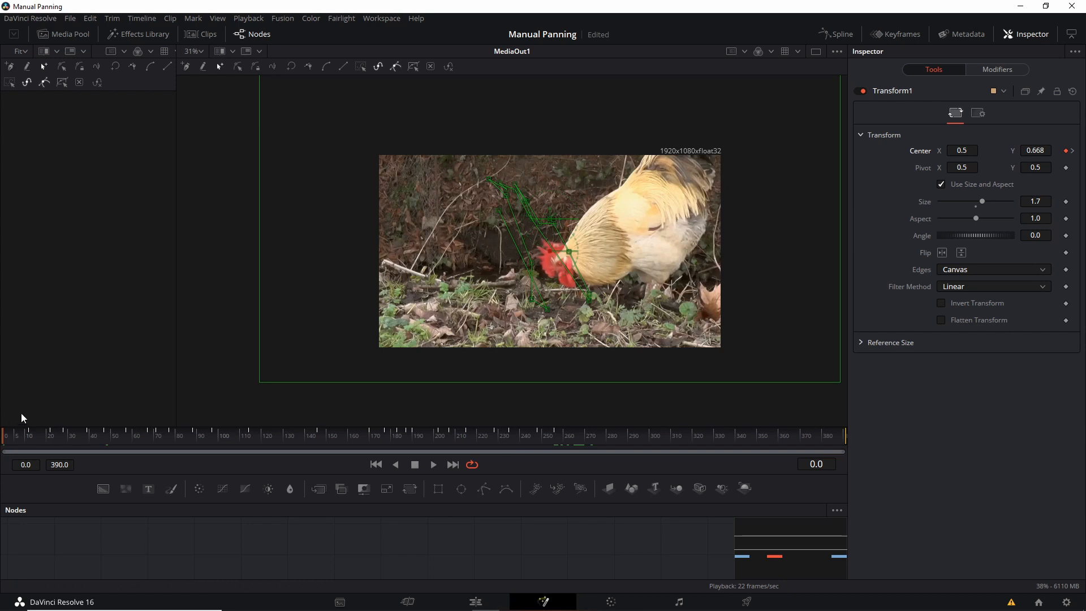
click(434, 465)
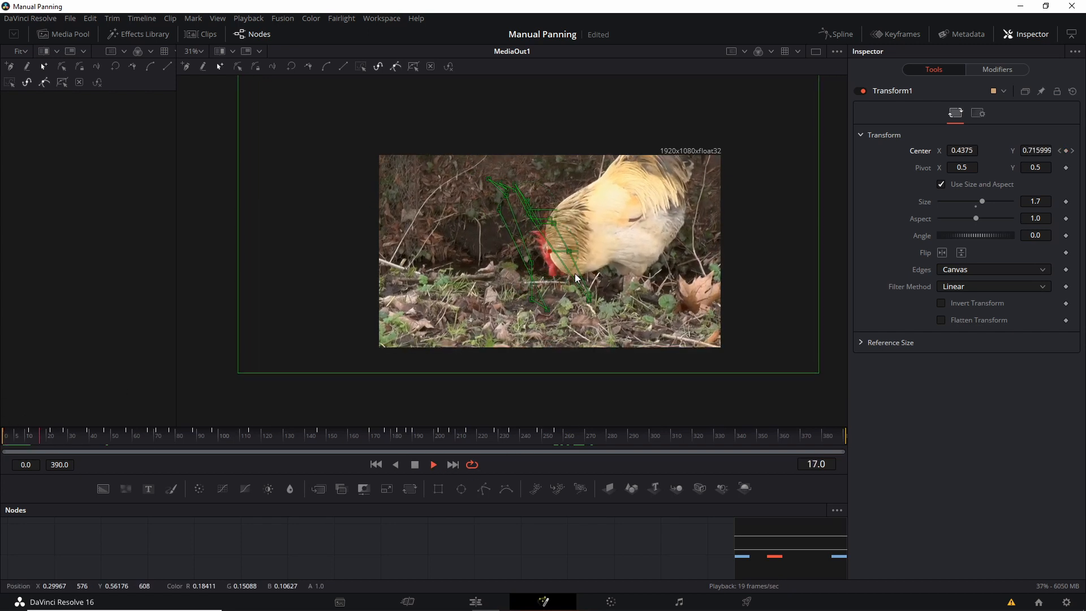
click(418, 468)
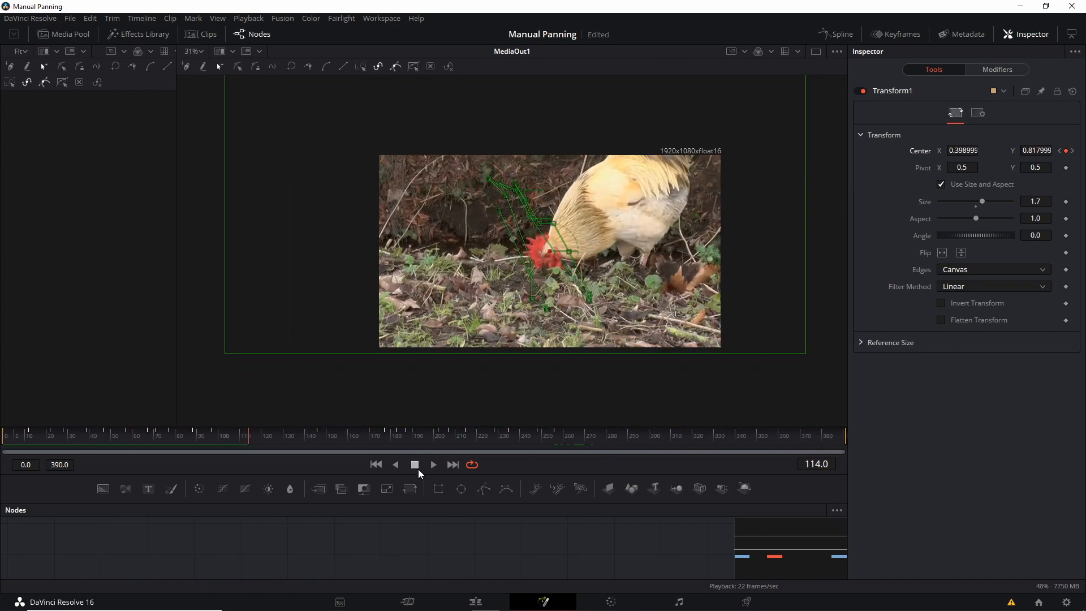
Open the Spline editor, enlarge it and display the Displacement curve of the Transform1 Center path.
click(836, 34)
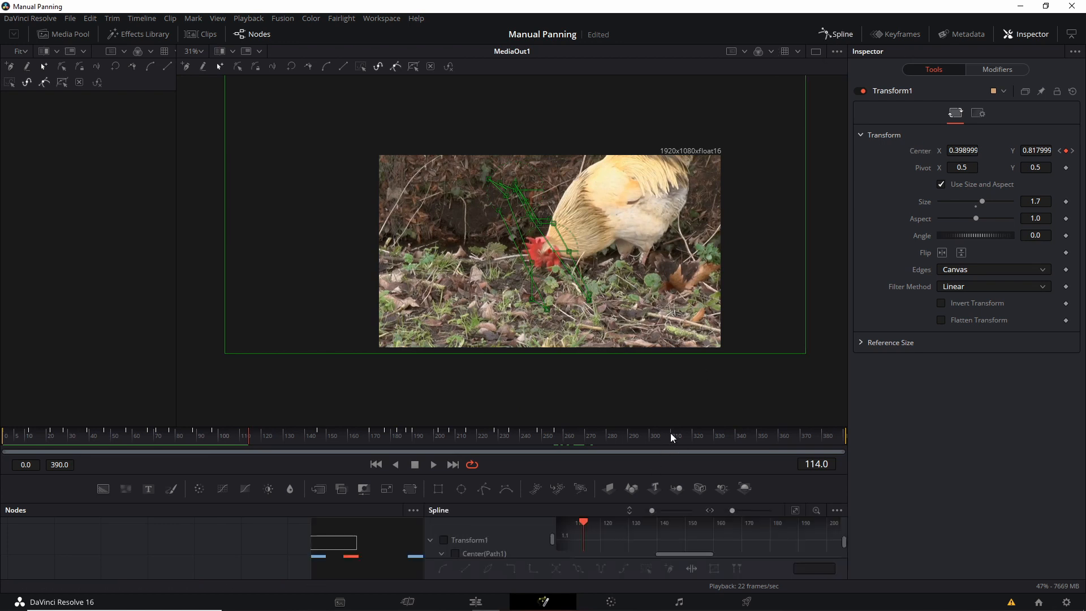
drag(677, 423, 694, 265)
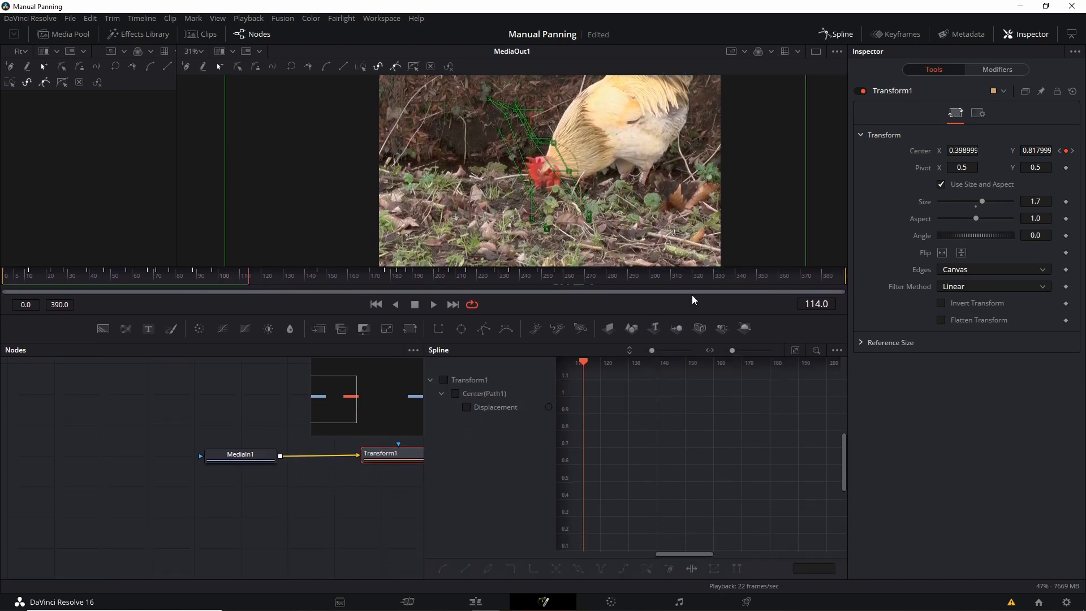
click(473, 408)
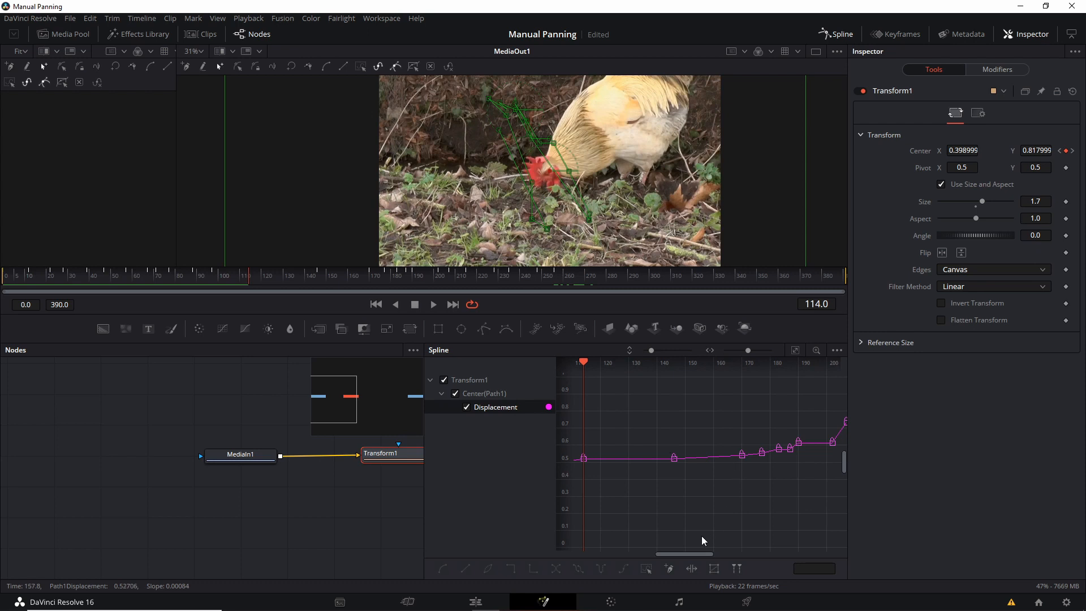
drag(687, 551, 758, 544)
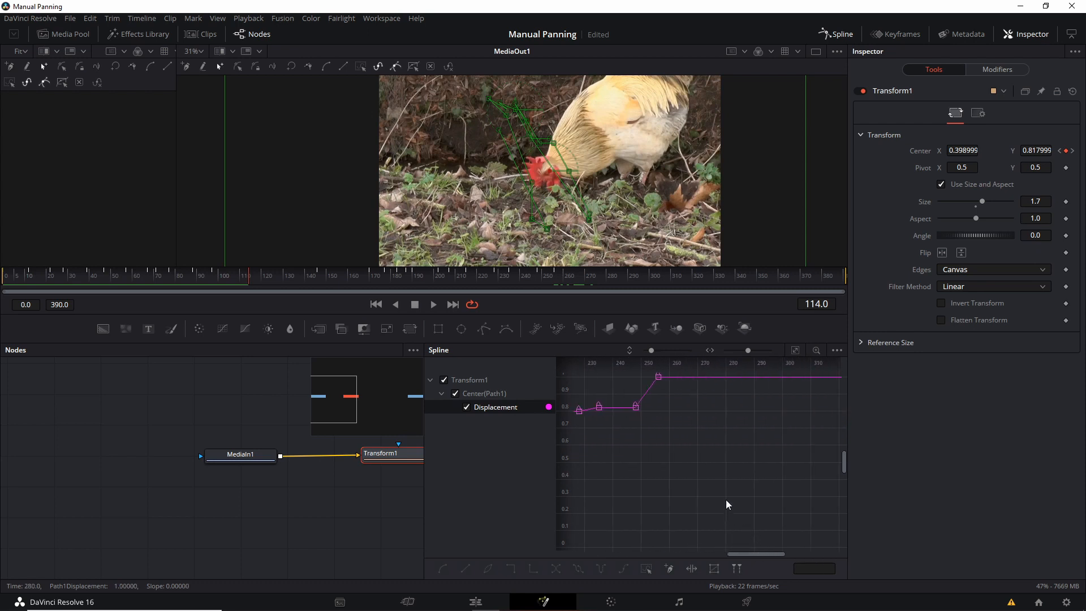
scroll(726, 501, down, 2)
Select all keyframes on the Displacement curve and apply the In-out Cubic ease to them.
drag(678, 496, 793, 497)
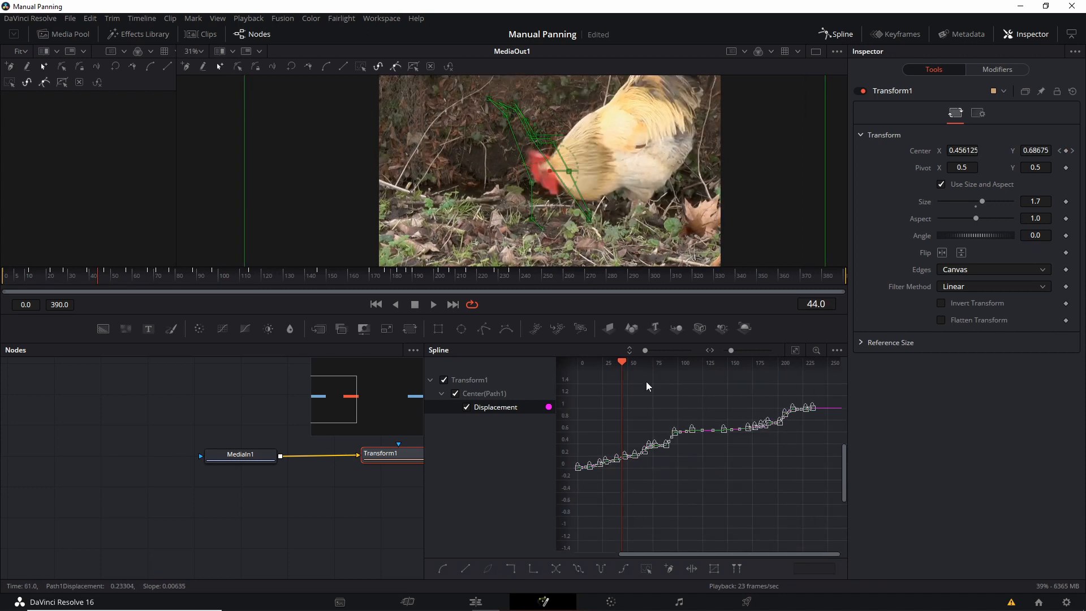
drag(665, 416, 680, 419)
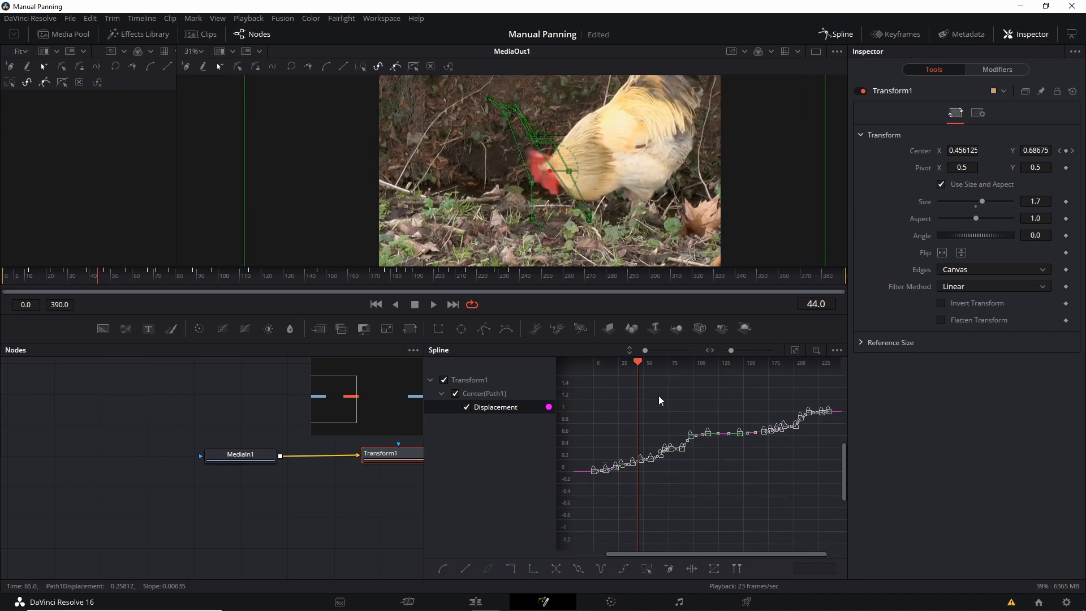
right_click(702, 396)
mouse_move(754, 247)
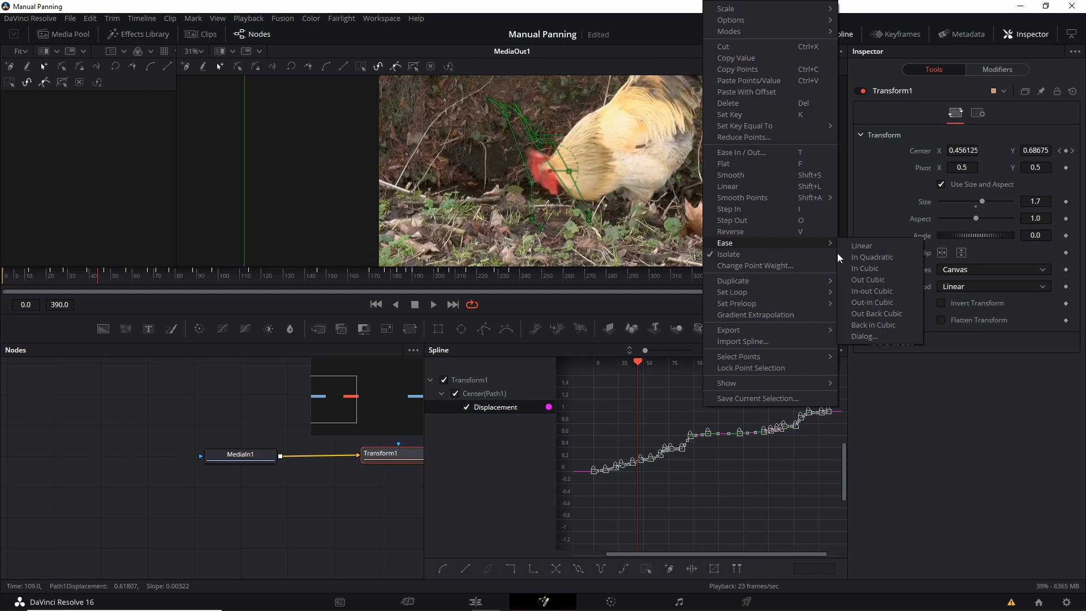
click(872, 291)
scroll(686, 447, up, 6)
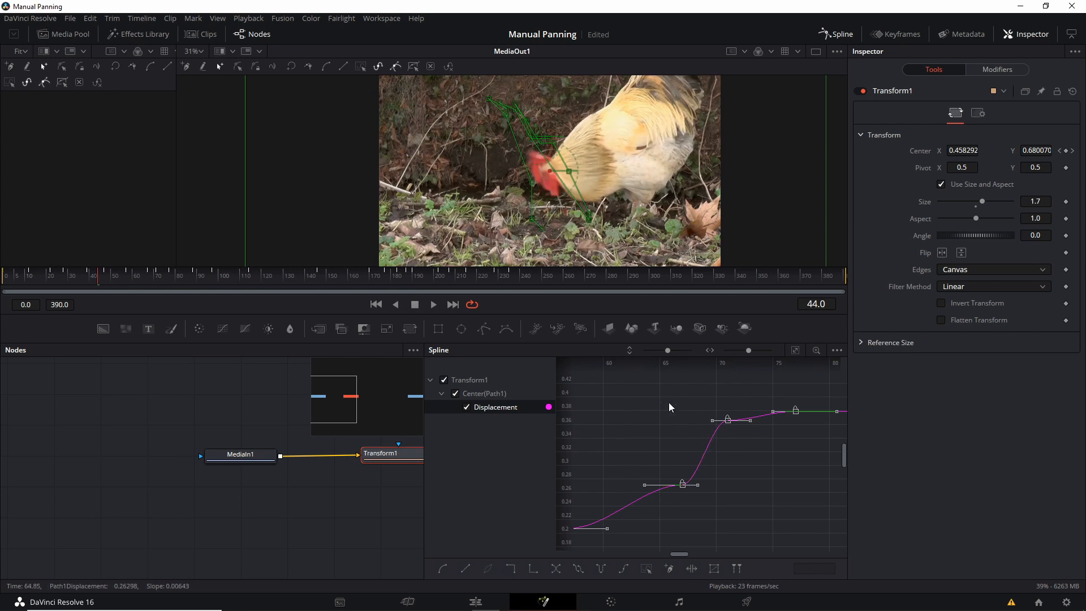
Enlarge the viewer area again and play the clip from frame 0 to review the eased pan.
key(Home)
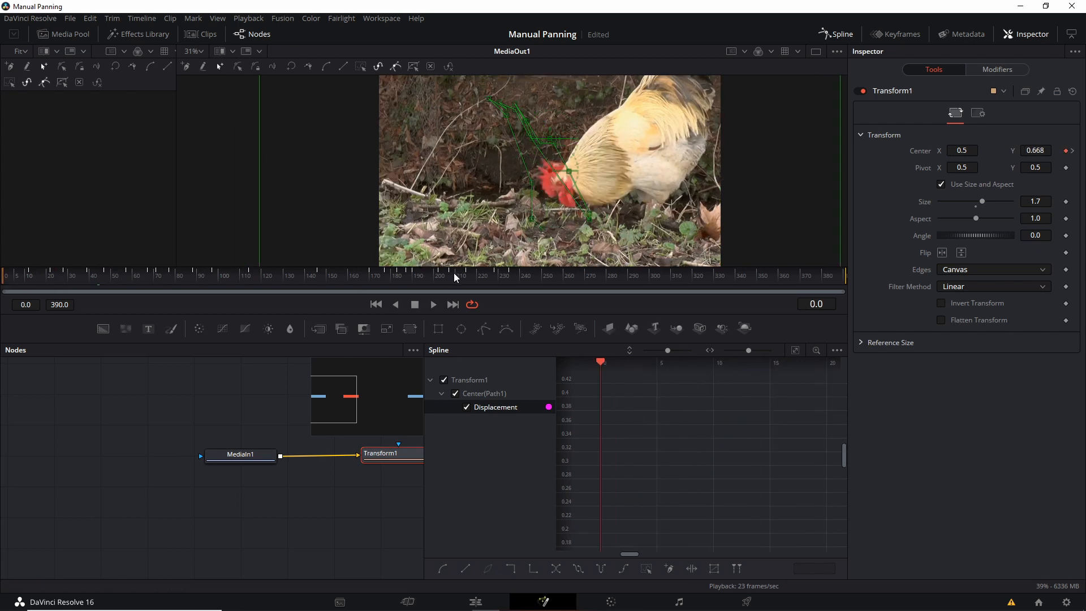
drag(457, 264, 428, 473)
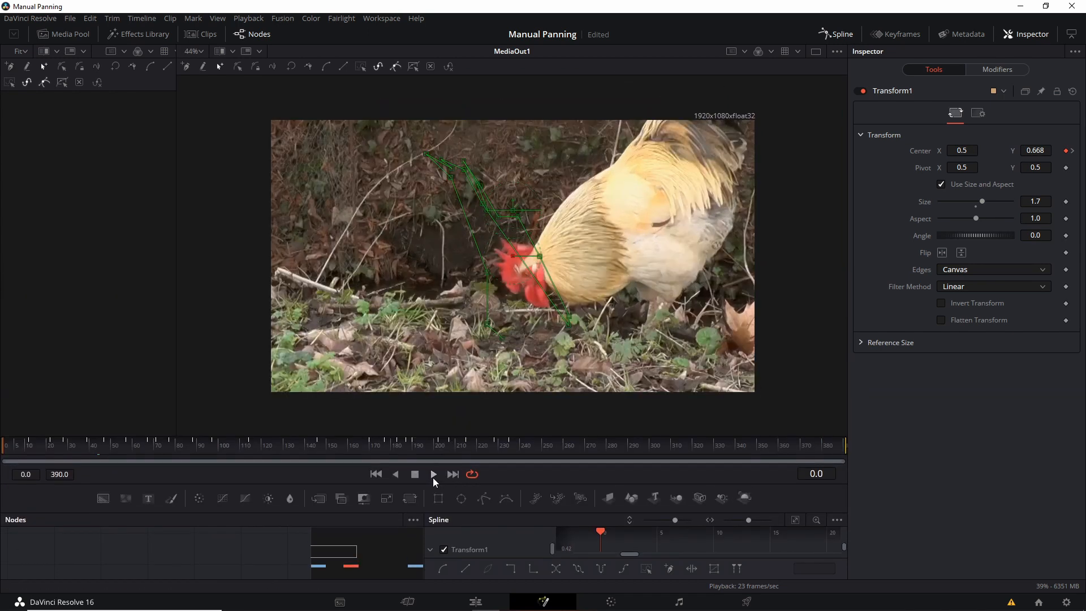
click(432, 477)
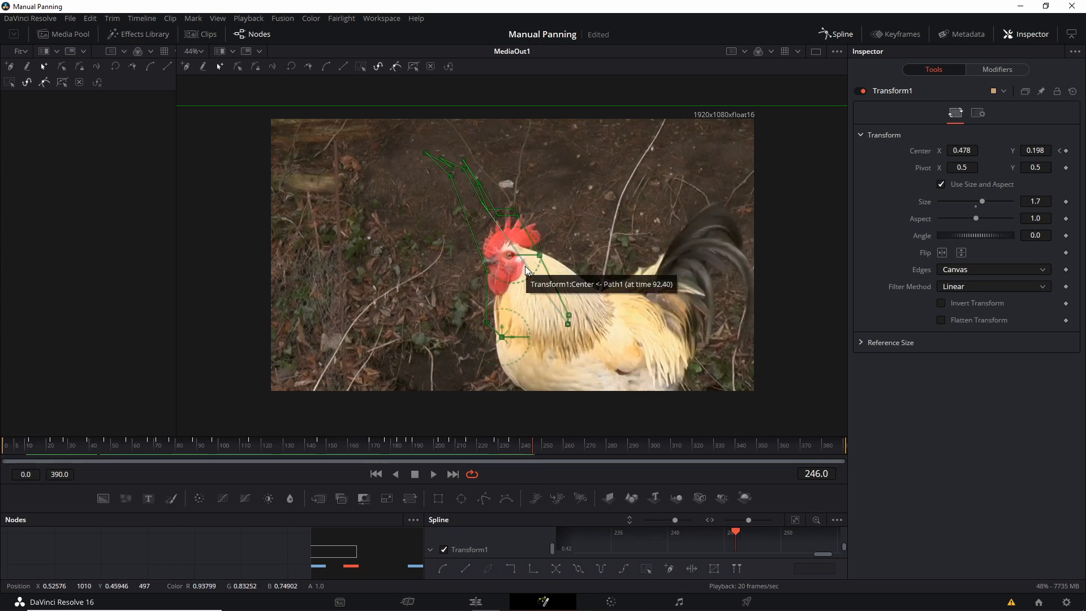
drag(780, 355, 775, 358)
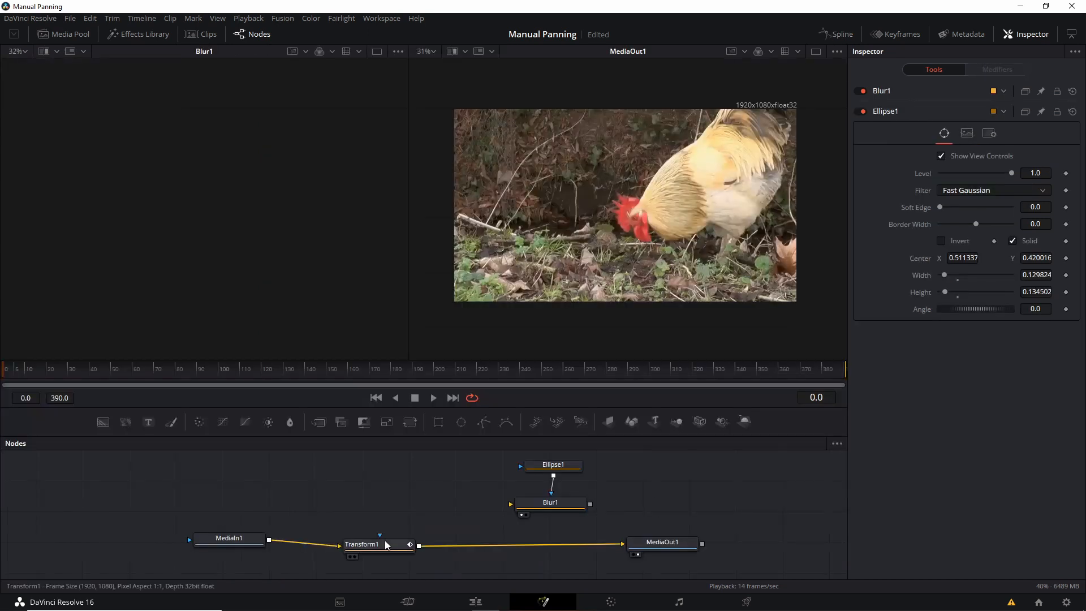
Connect the Transform1 output to the Blur1 input and check the masked blur on the first frames.
click(384, 542)
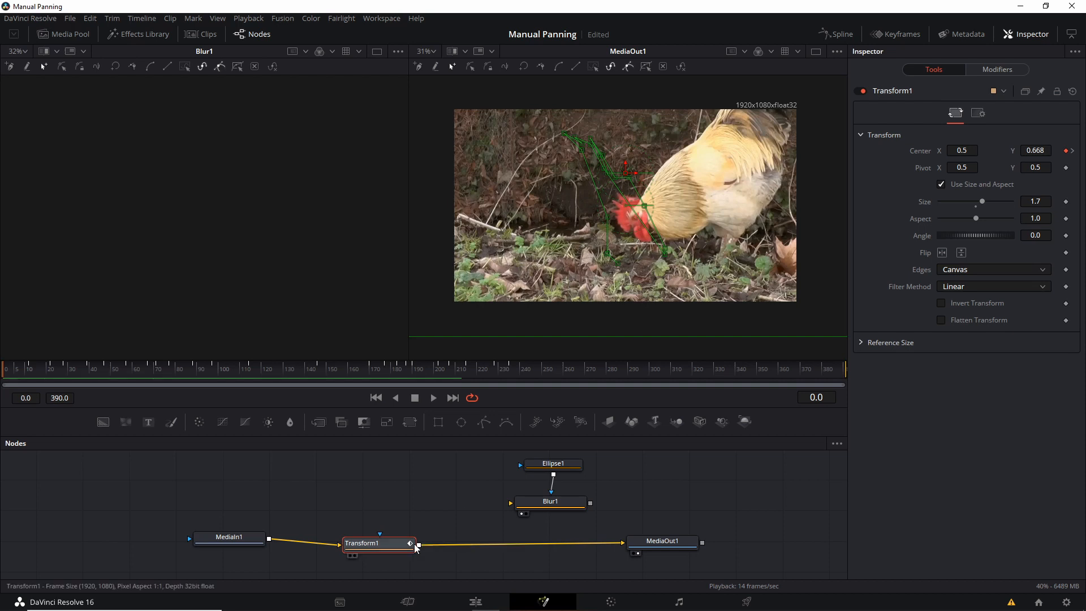
drag(425, 541, 510, 502)
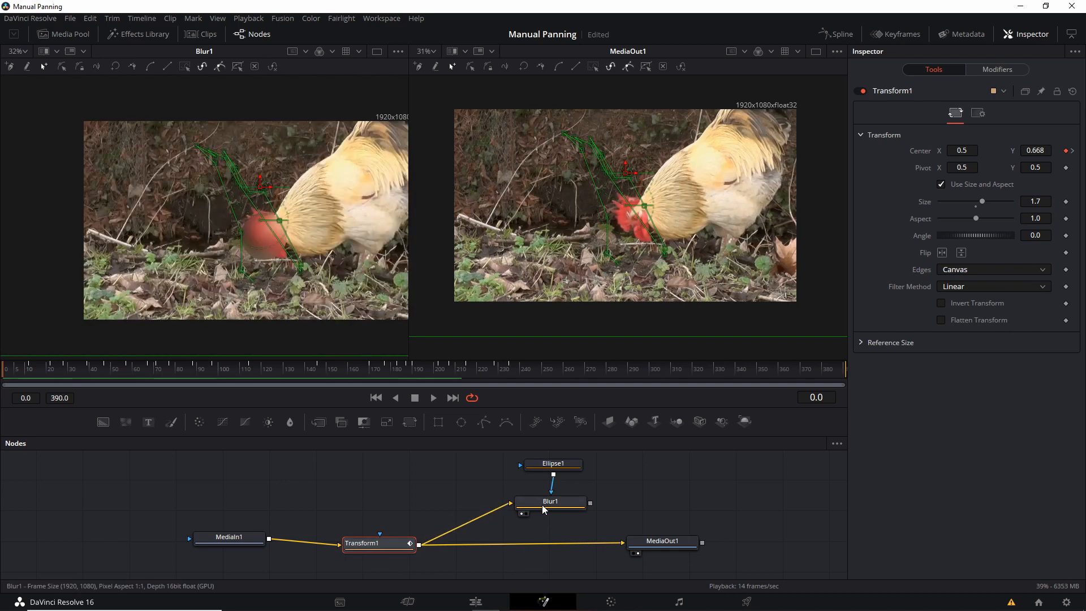
click(542, 503)
drag(24, 367, 5, 368)
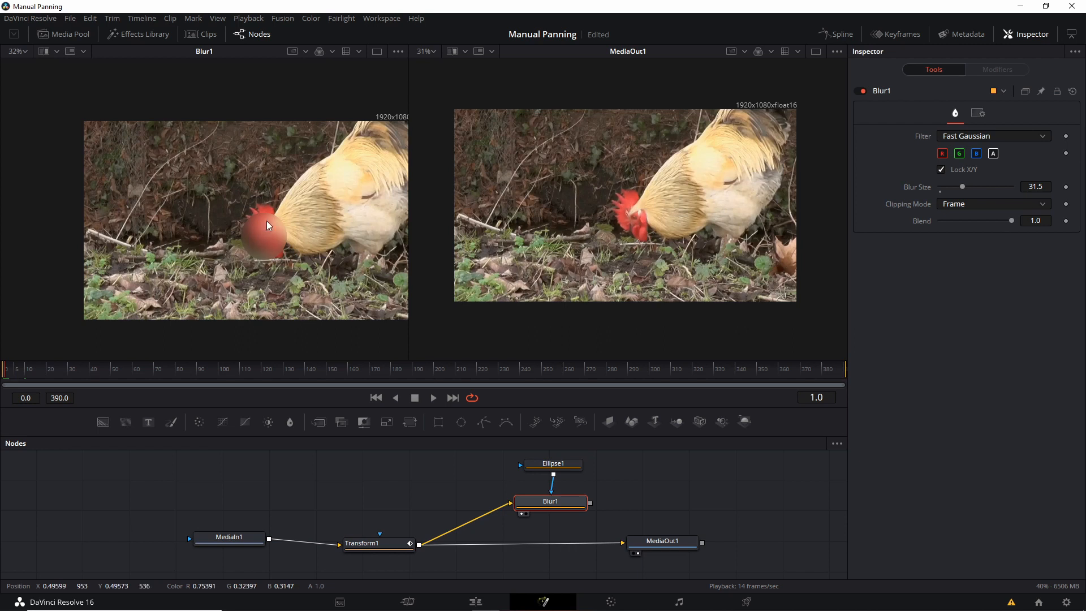
Show the Ellipse1 mask outline and play the clip to examine where the blur misses the head.
click(577, 463)
scroll(571, 461, up, 1)
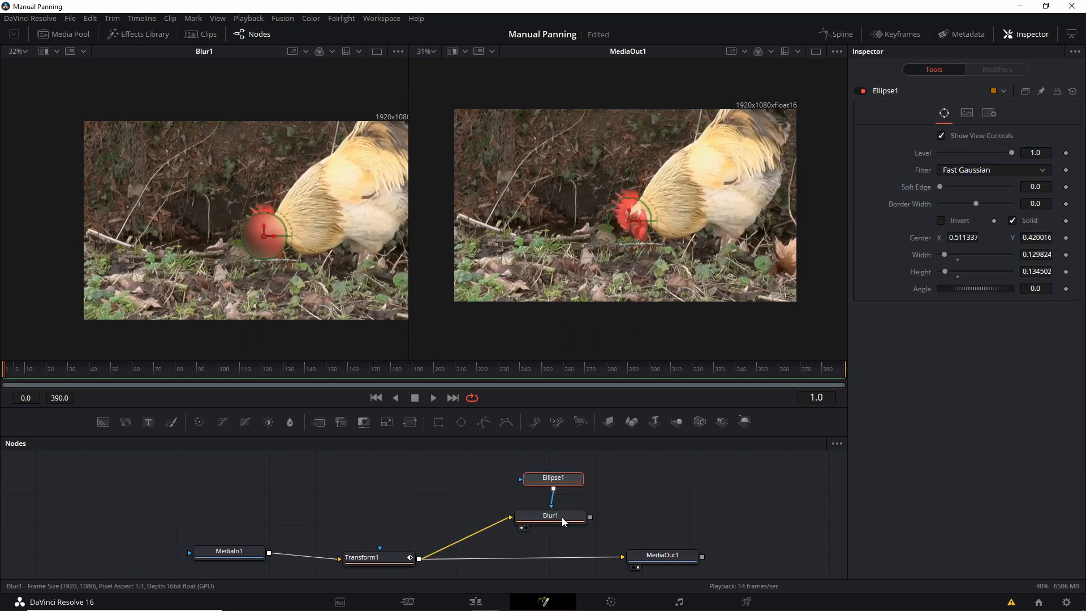
drag(605, 521, 588, 517)
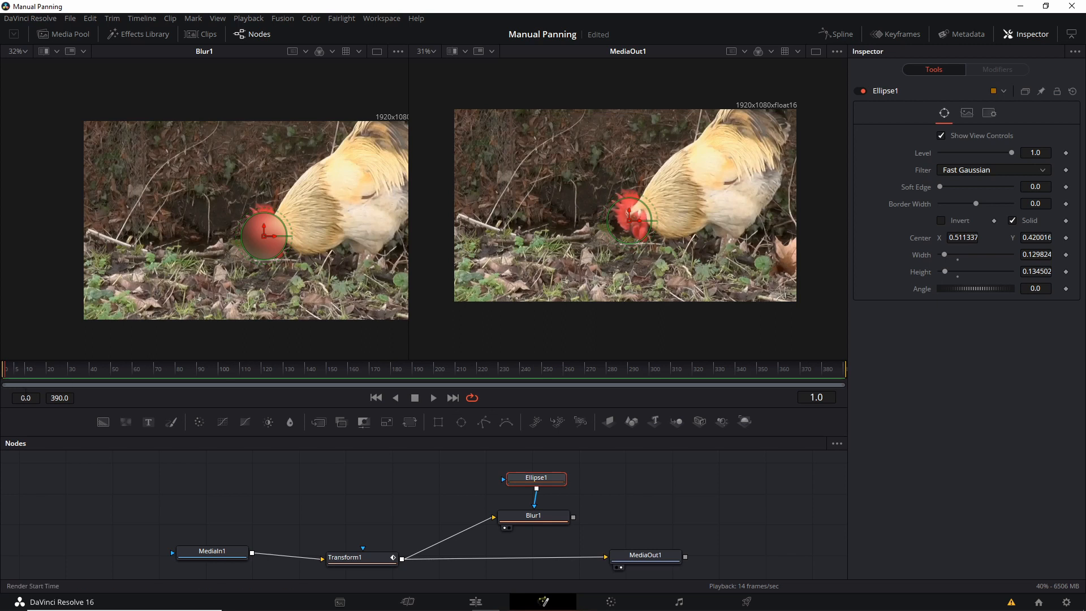
click(435, 398)
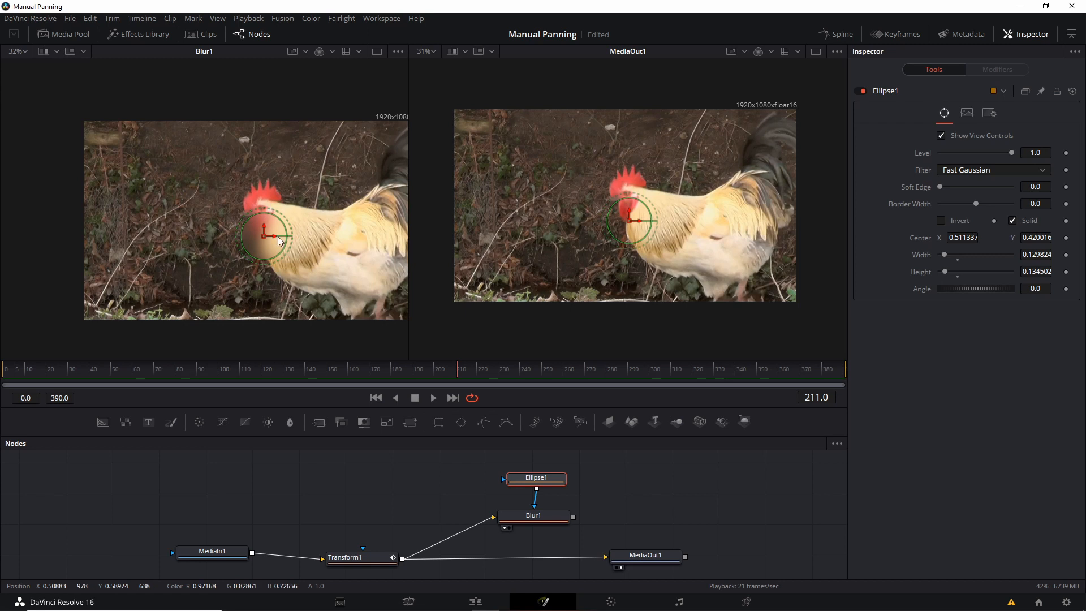
Lower the Transform1 Center Y on frame 211 to bring the head under the blur, and replay the clip.
click(365, 557)
scroll(364, 557, down, 1)
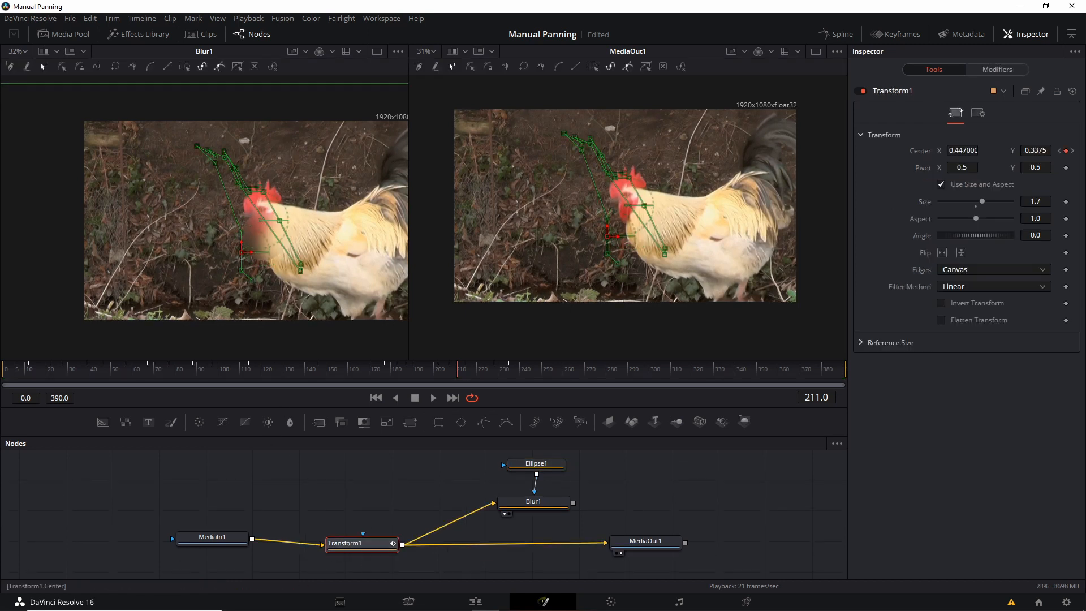
drag(1035, 151, 980, 150)
key(space)
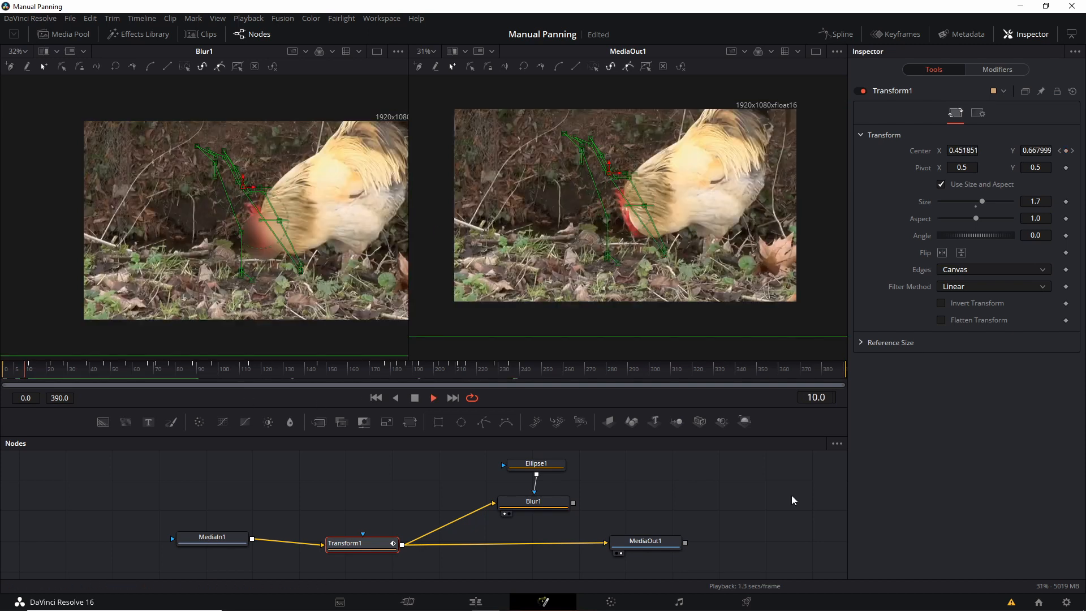